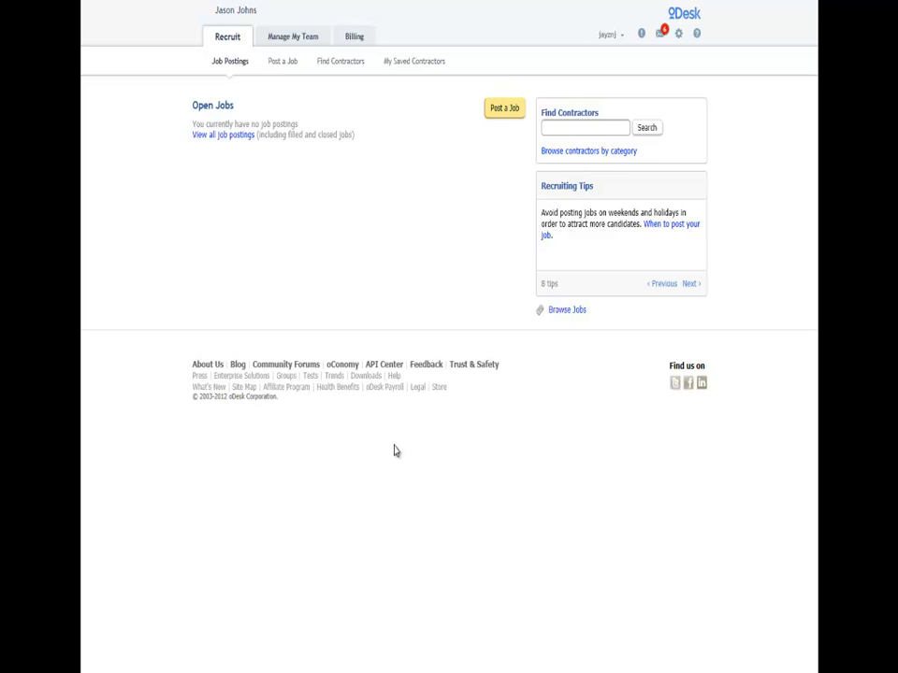
- Open the contractor categories in a new tab and look through the listed categories and subcategories
right_click(585, 152)
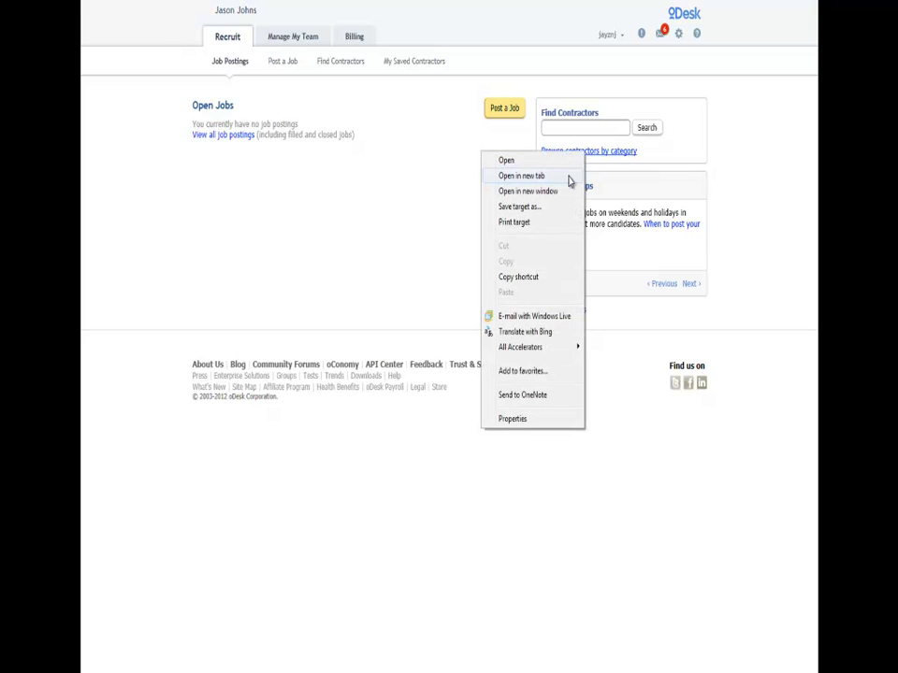
click(565, 178)
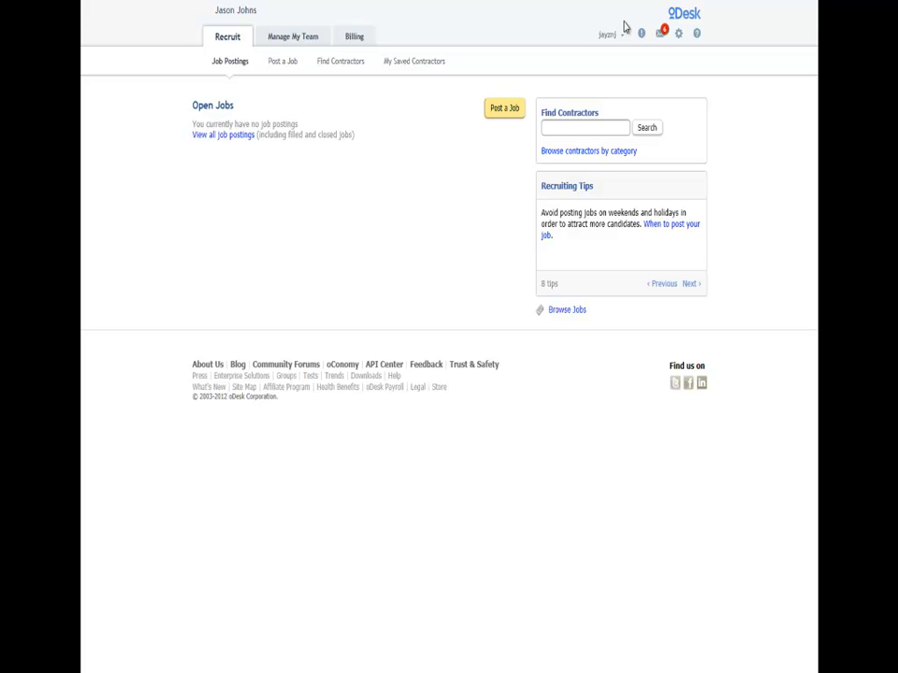
click(557, 0)
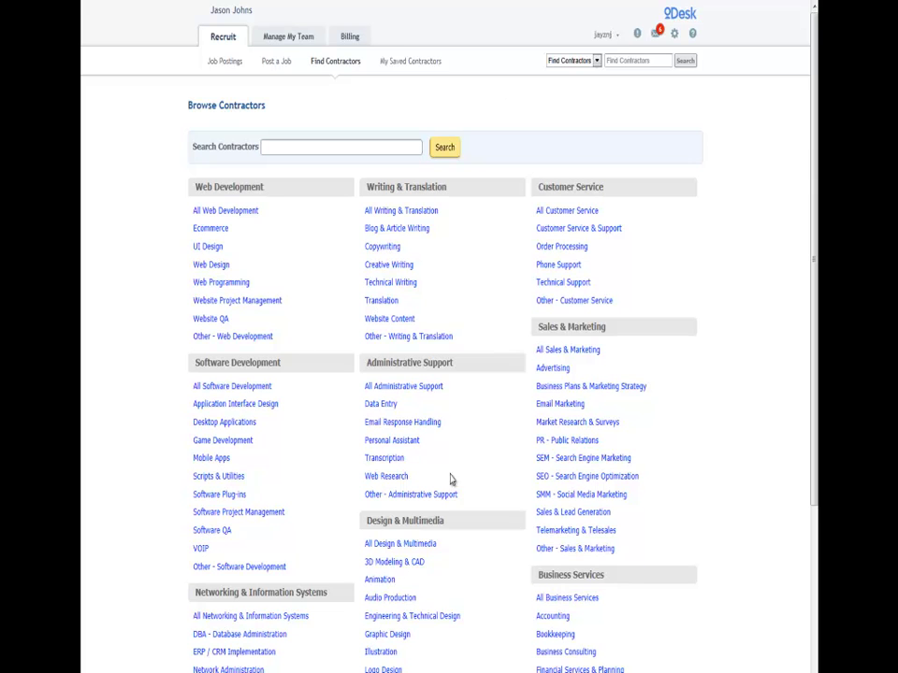
scroll(808, 141, down, 3)
mouse_move(814, 262)
mouse_down()
mouse_move(814, 275)
mouse_move(814, 264)
mouse_up()
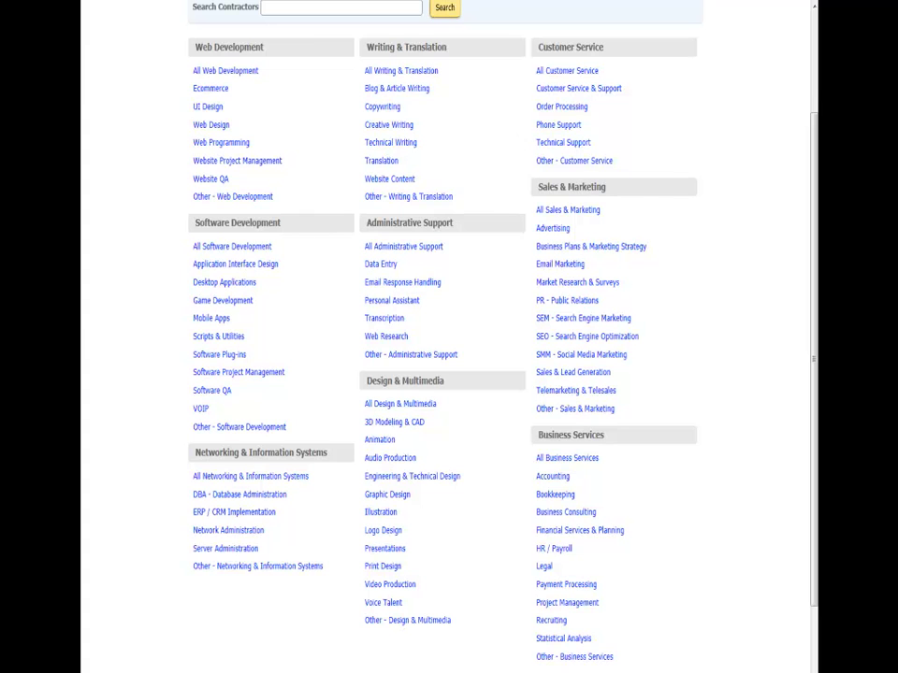
- Return to the open jobs overview and start a new job posting
key(alt+Left)
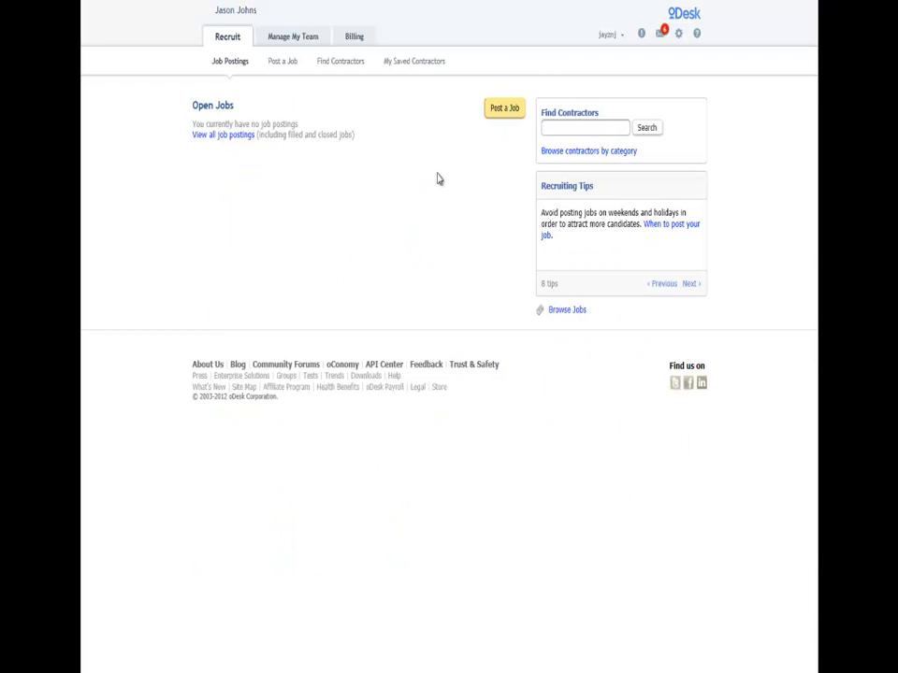
click(508, 110)
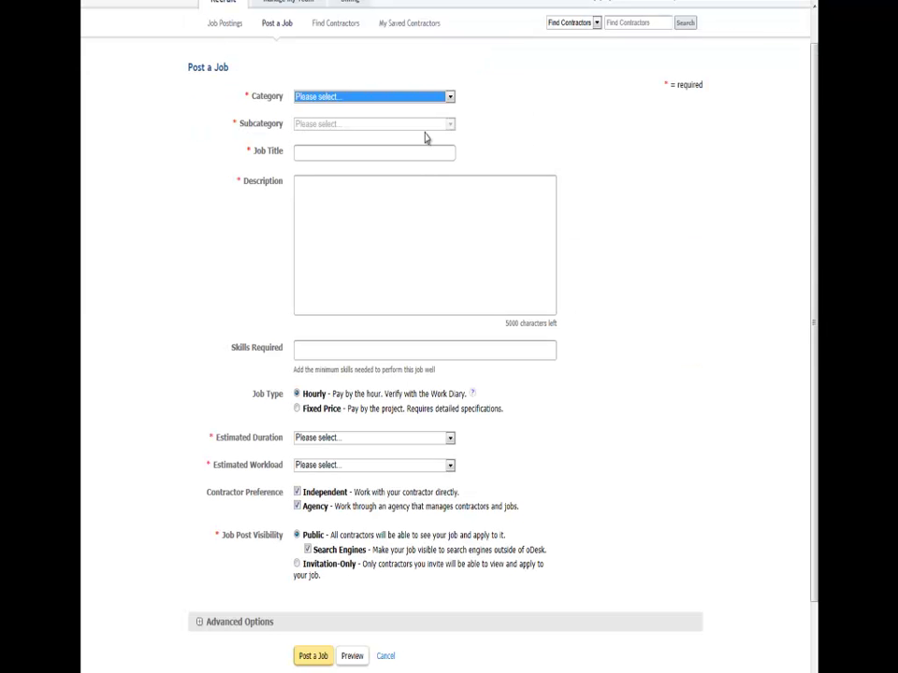
click(426, 98)
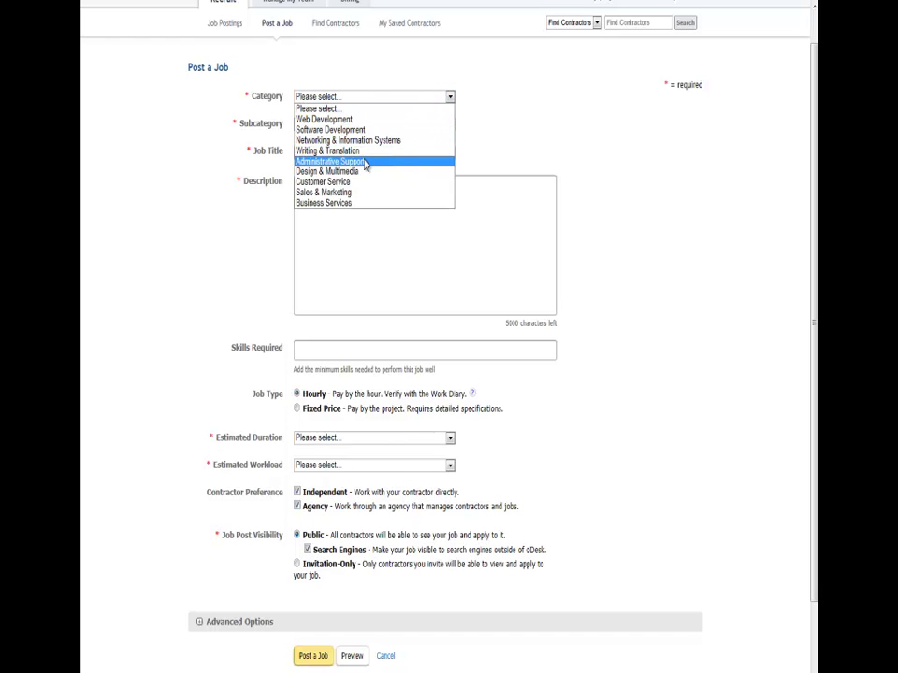
click(365, 163)
click(450, 124)
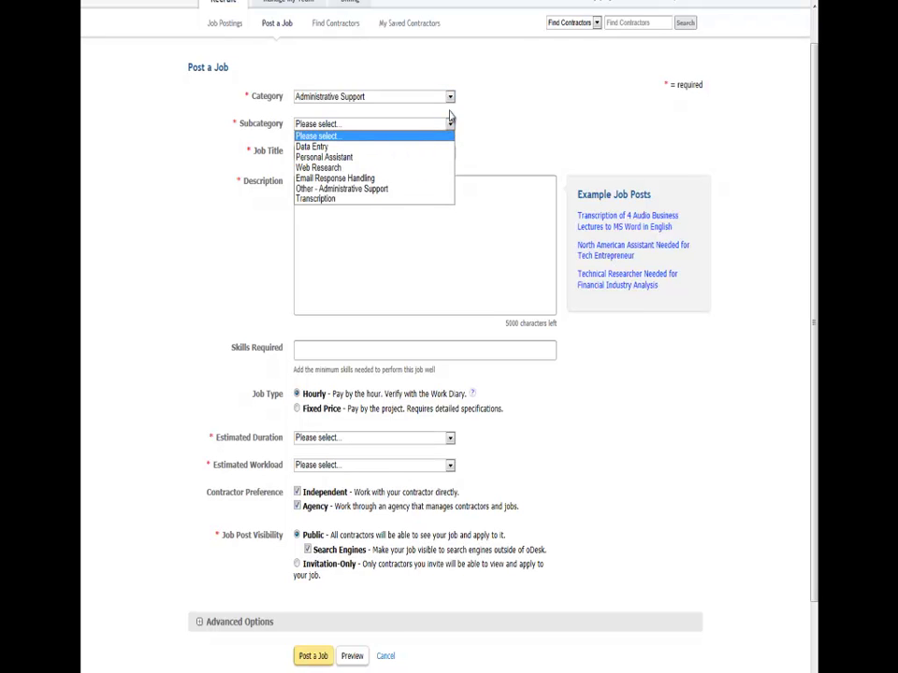
click(451, 98)
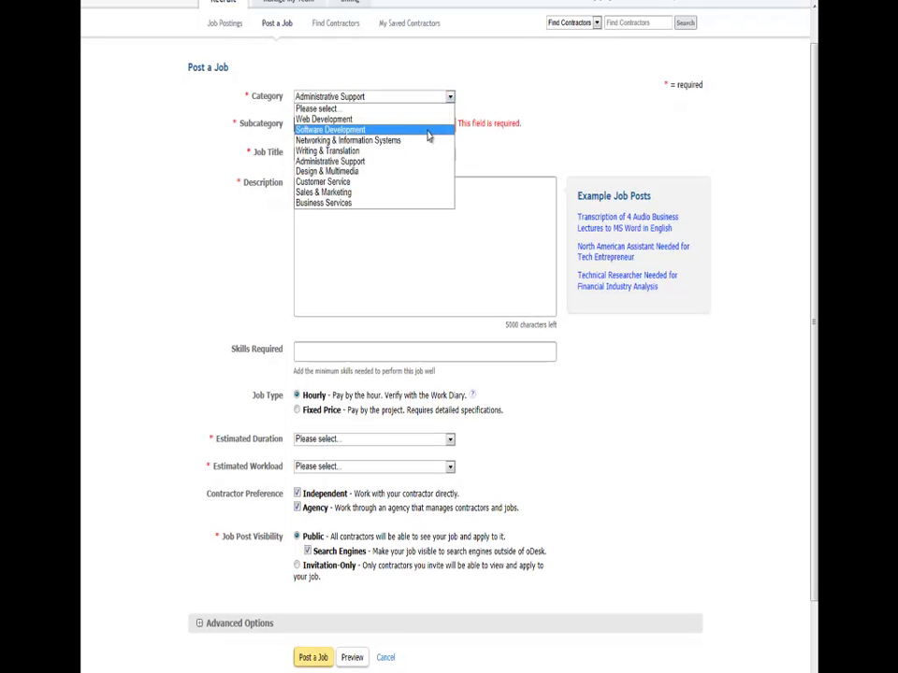
click(395, 203)
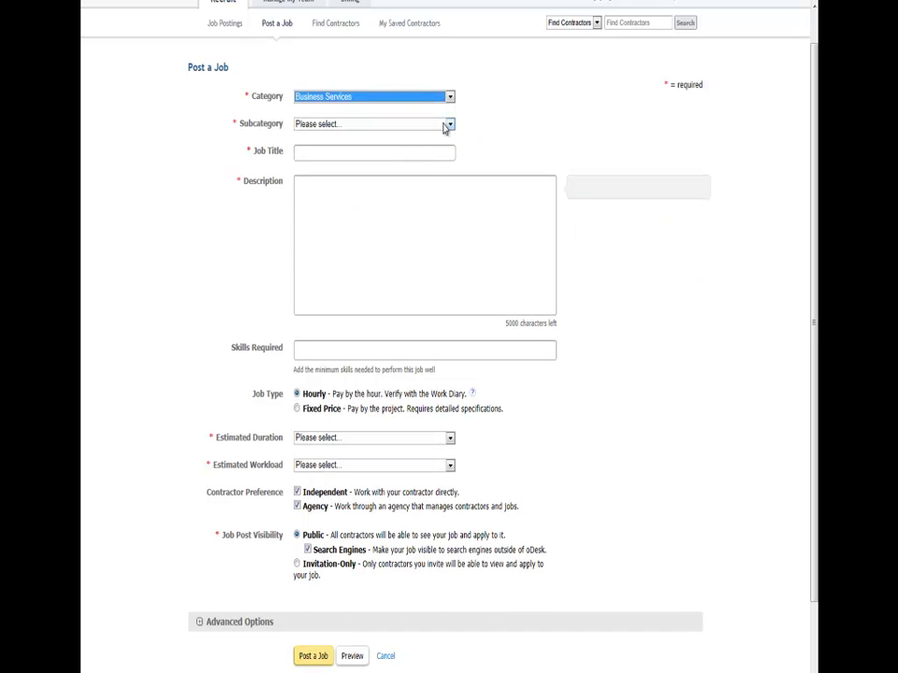
click(450, 124)
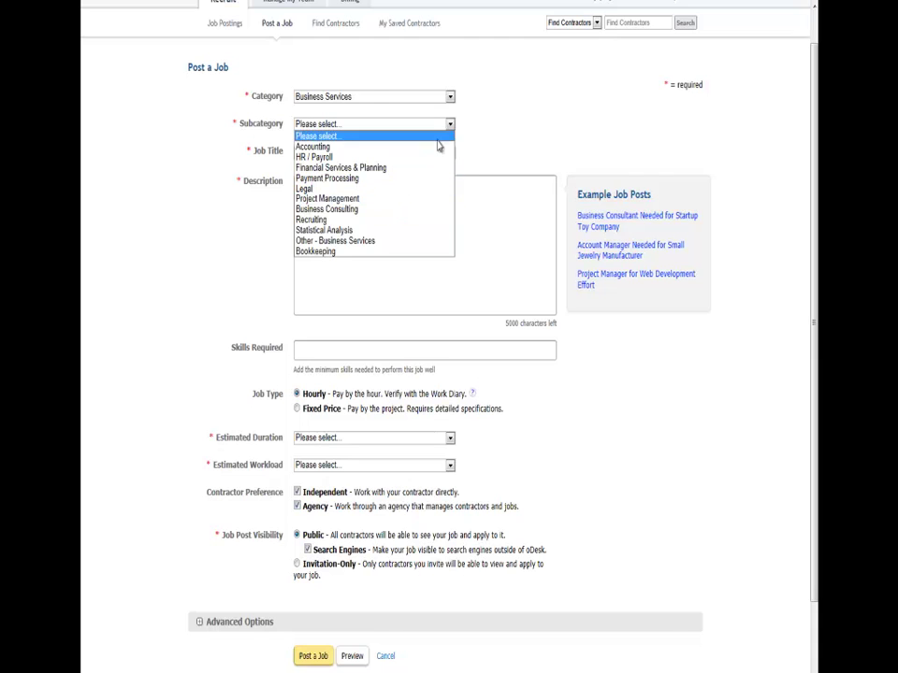
- Set the job's category to Sales & Marketing and its subcategory to SEO - Search Engine Optimization
click(452, 98)
click(454, 97)
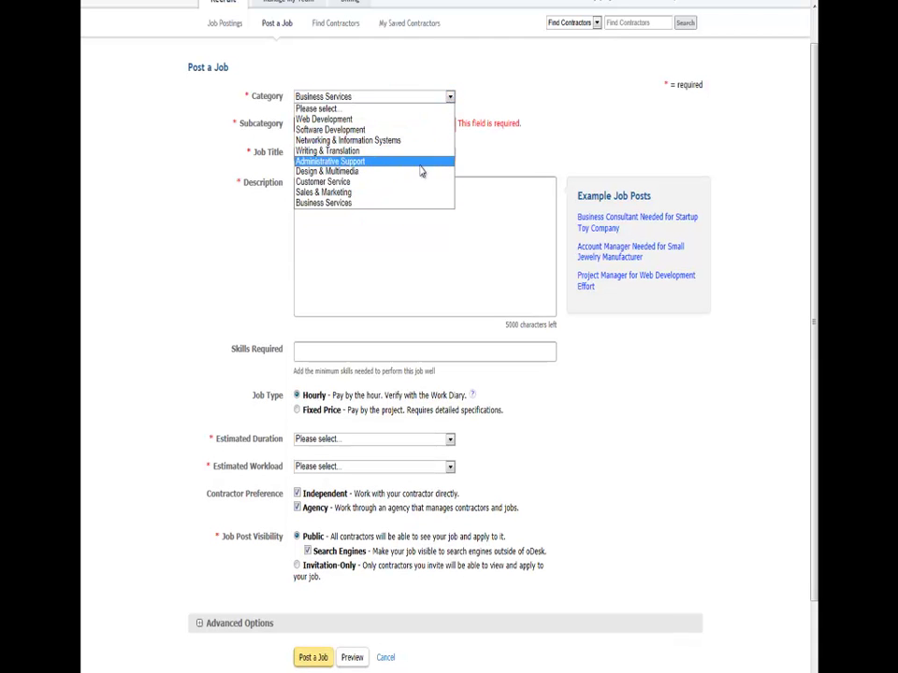
click(421, 191)
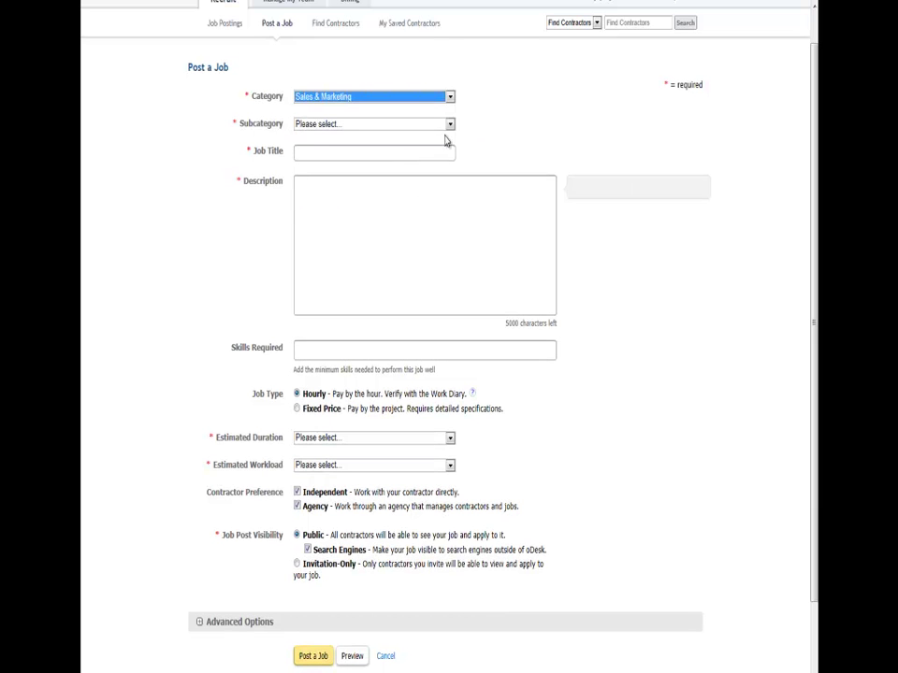
click(449, 124)
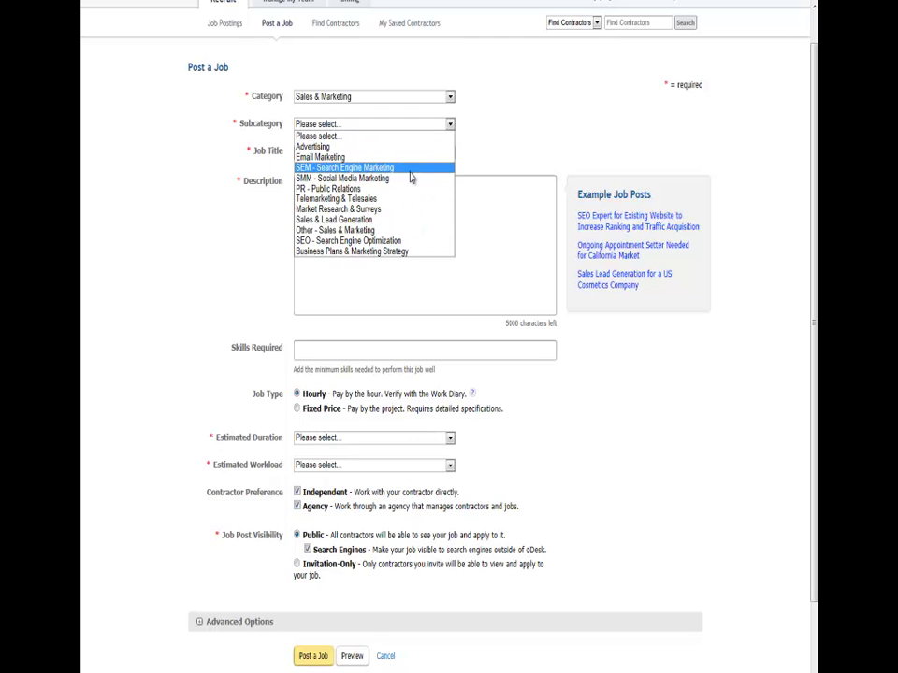
click(417, 243)
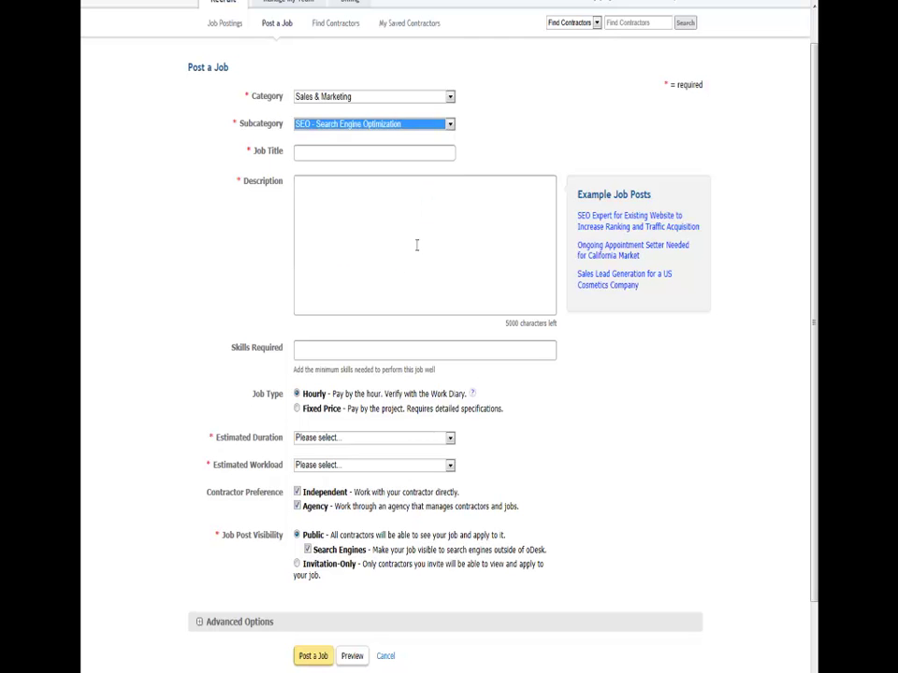
- Enter "Full Time Position : Manual Link Builder" as the job title
click(390, 155)
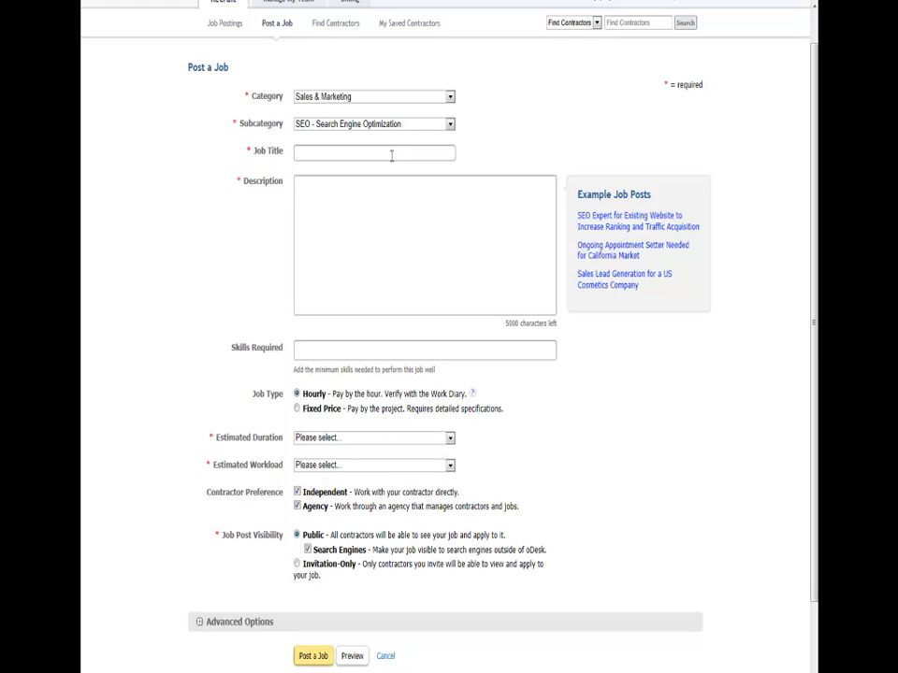
text(Manual Lin)
key(BackSpace)
key(BackSpace)
key(BackSpace)
key(BackSpace)
key(BackSpace)
key(BackSpace)
key(BackSpace)
key(BackSpace)
key(BackSpace)
key(BackSpace)
text(Full Time Job)
key(BackSpace)
key(BackSpace)
key(BackSpace)
key(BackSpace)
text(o)
key(BackSpace)
text(Position : Manual Link Builder)
- Begin the description by requiring the words "Blue Apples" in the reply's first line, then paste the prepared link-building job text below
click(393, 199)
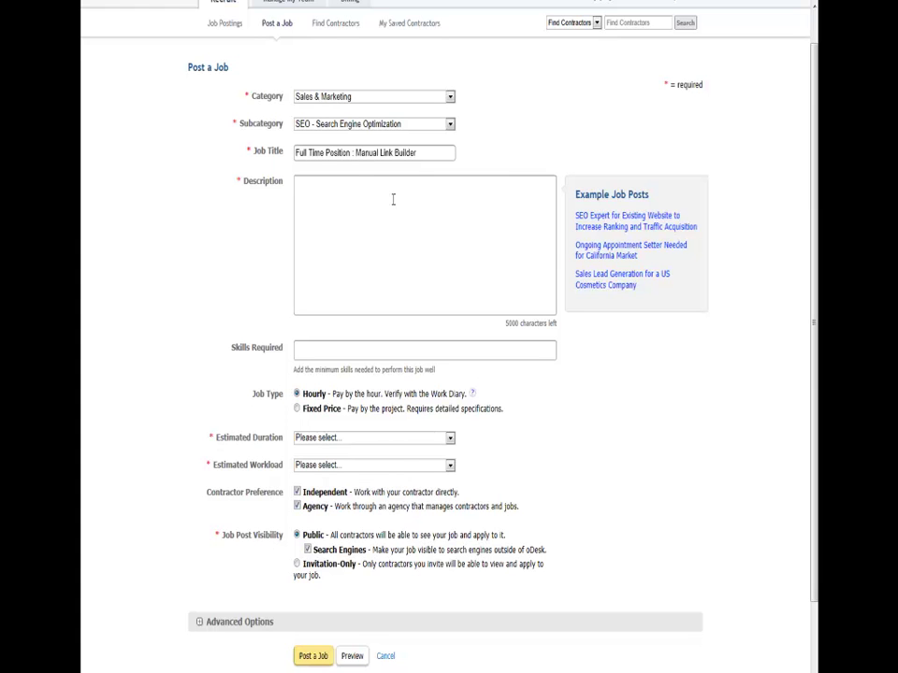
text(Please ensure that you include the words "Blue Apples" in the first line of your reply to this advert.  Any reply not including these words will be instantly deleted.)
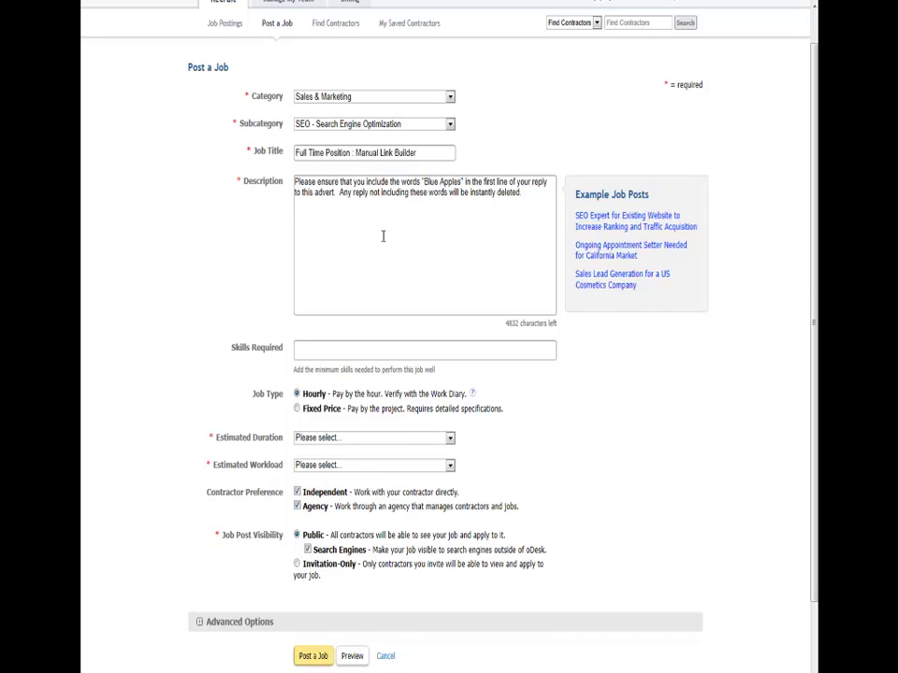
key(ctrl+v)
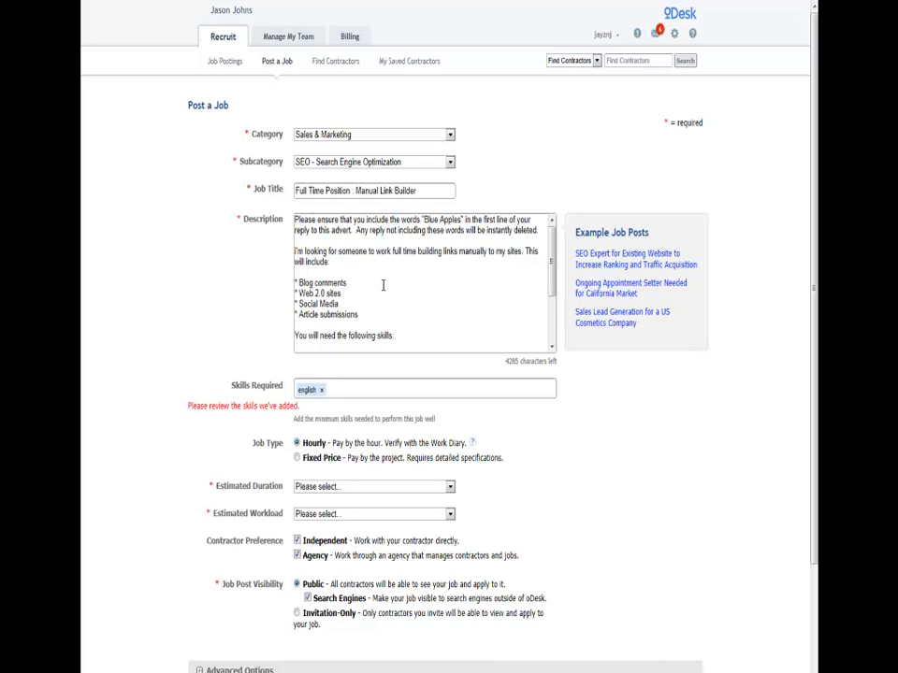
- Add "amongst other things" to the description's task introduction and "* Access to SEO tools could be an advantage" to its skills list
click(329, 264)
text(amongst other things)
drag(550, 267, 553, 304)
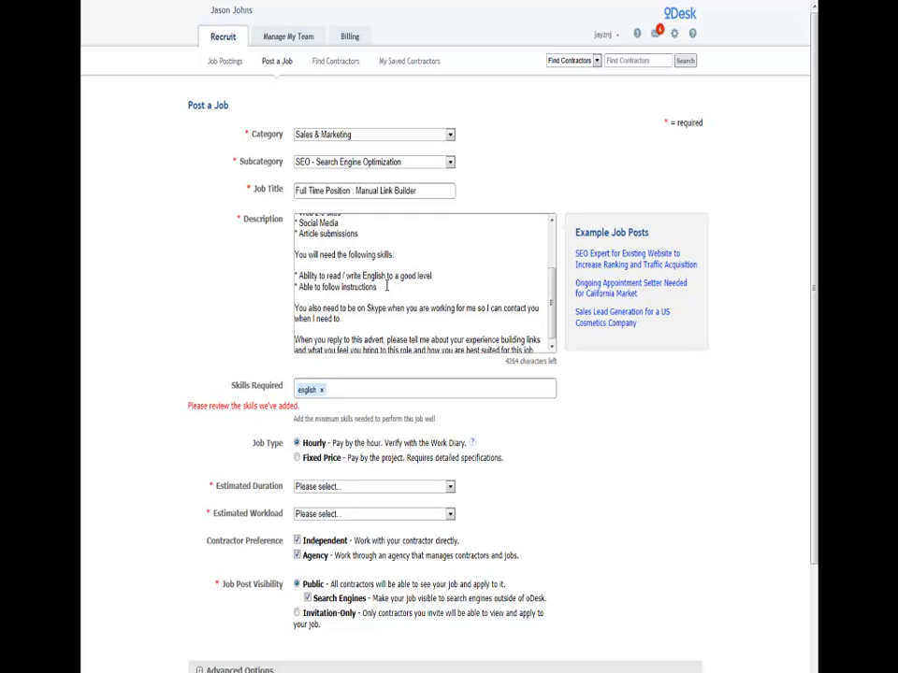
key(Return)
text(* Ac)
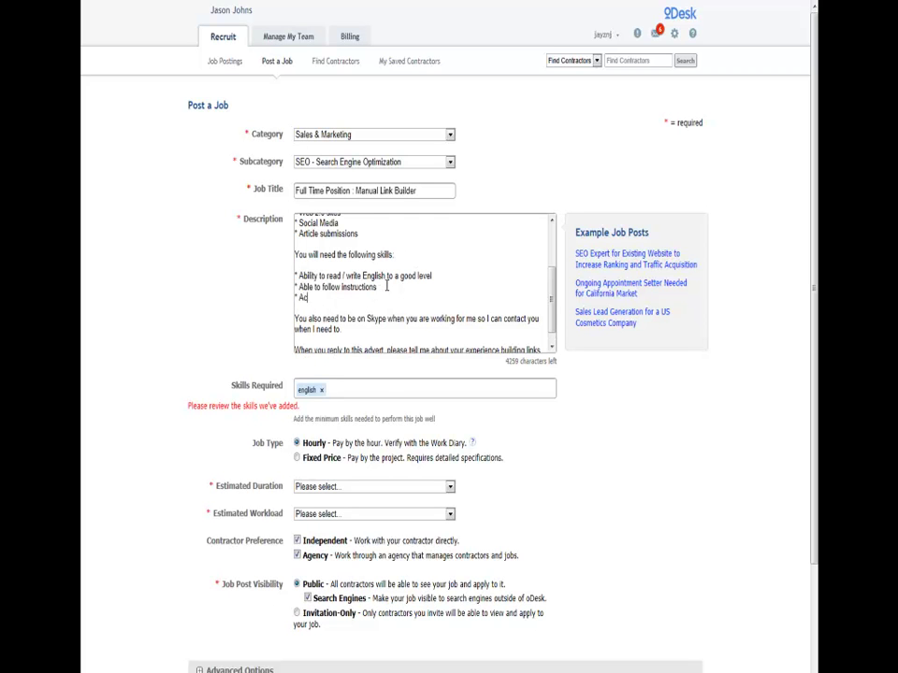
text(cess to SEO tools could be)
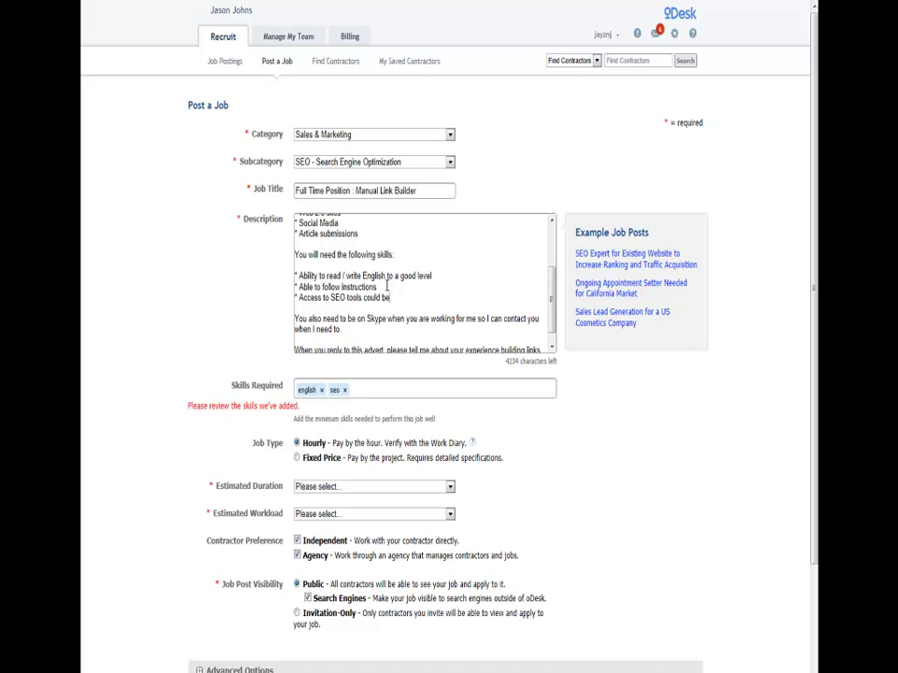
text( an advantage)
- Review the description's closing paragraphs about Skype availability and what applicants should include in their reply
drag(556, 299, 551, 311)
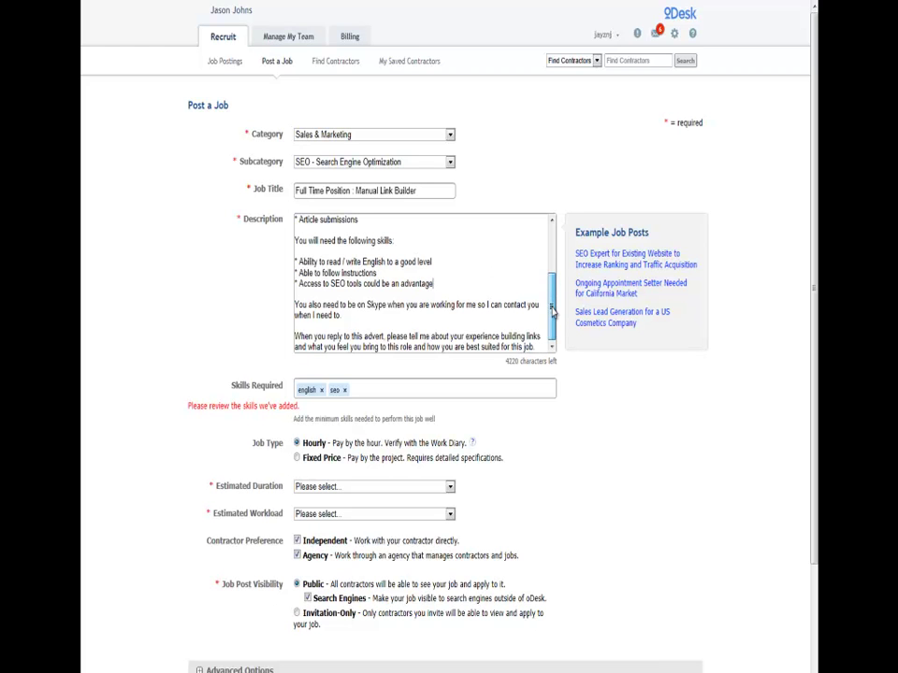
drag(294, 305, 346, 316)
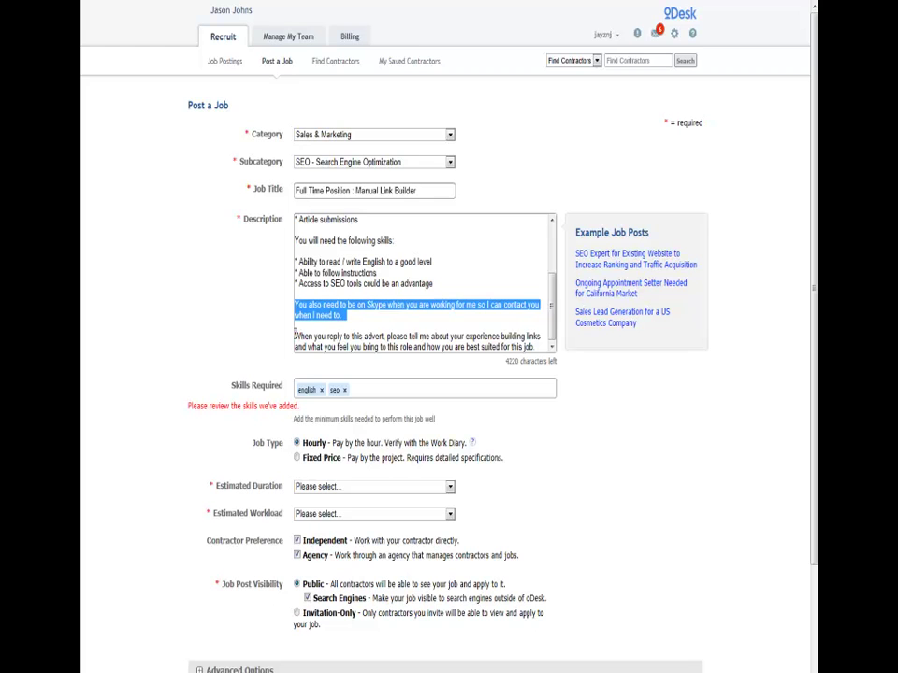
click(295, 337)
drag(295, 336, 536, 348)
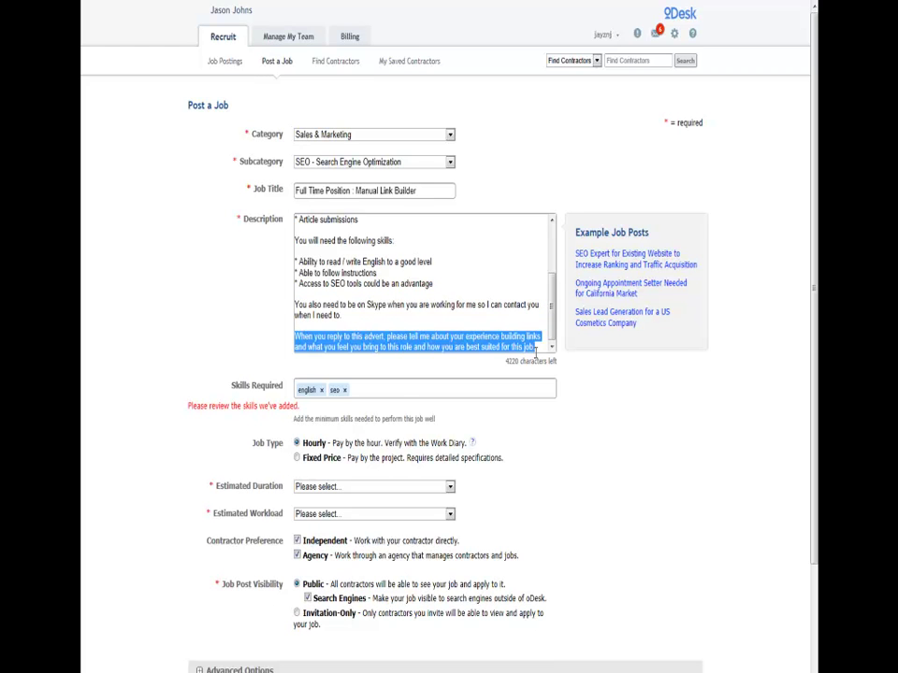
click(530, 353)
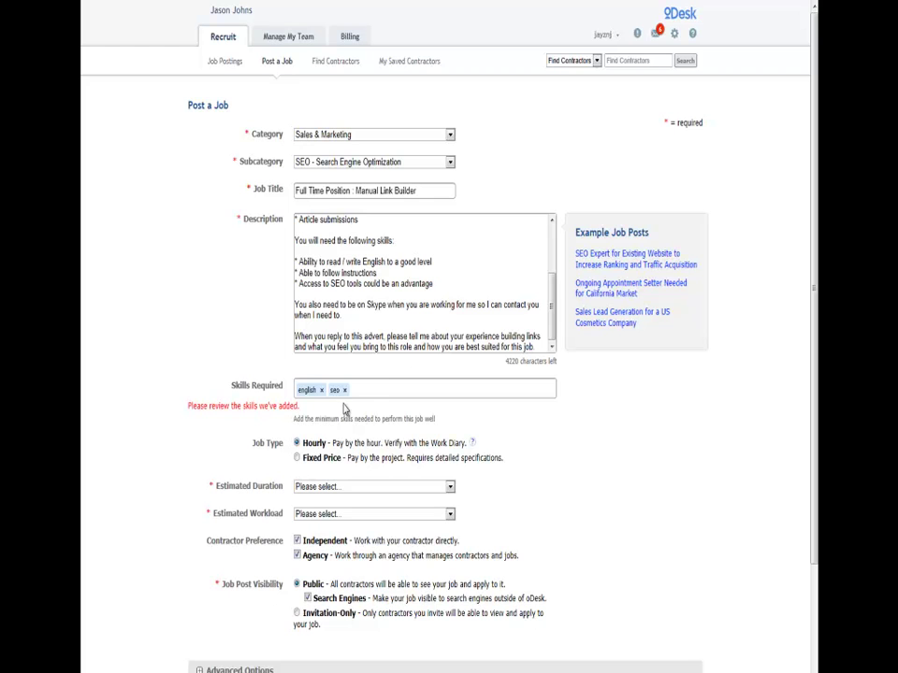
- Try to add search engine optimization to the required skills
click(379, 387)
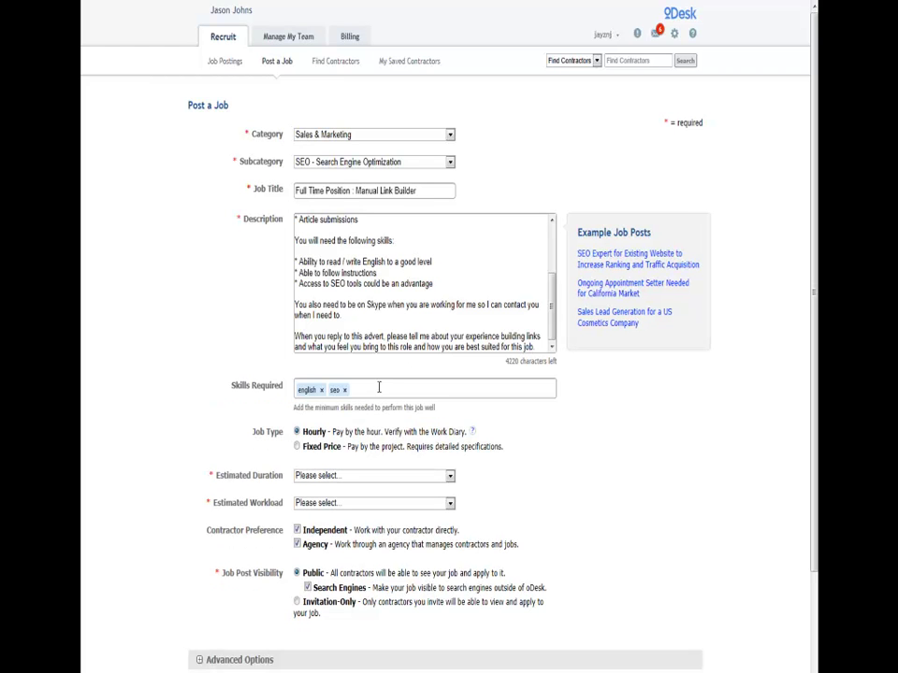
text(search engine opti)
text(mization)
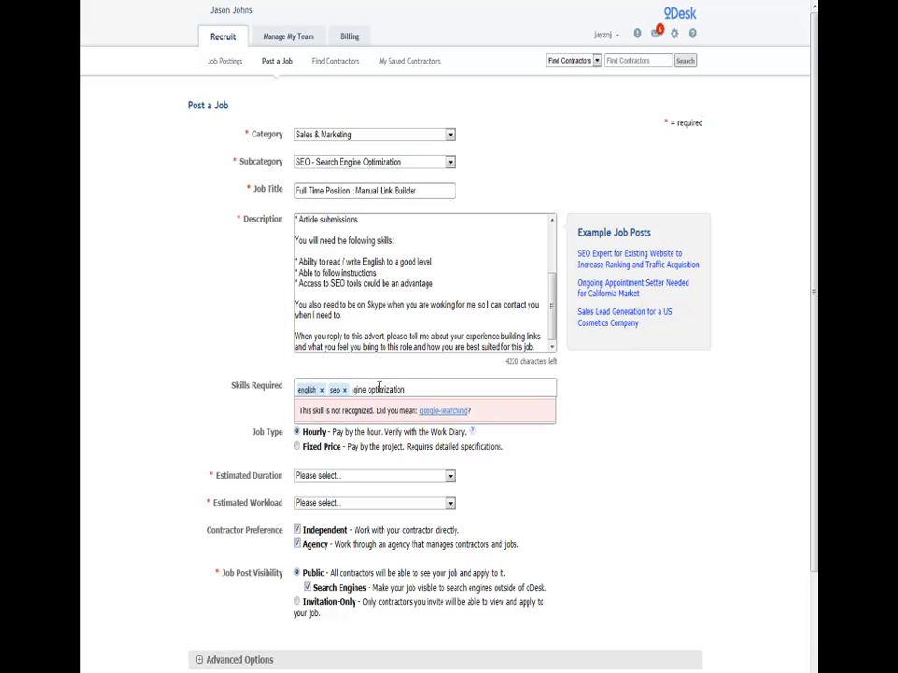
key(BackSpace)
key(BackSpace)
key(BackSpace)
key(BackSpace)
key(BackSpace)
key(BackSpace)
key(BackSpace)
key(BackSpace)
key(BackSpace)
key(BackSpace)
key(BackSpace)
key(BackSpace)
key(BackSpace)
key(BackSpace)
key(BackSpace)
key(BackSpace)
key(BackSpace)
key(BackSpace)
key(BackSpace)
key(BackSpace)
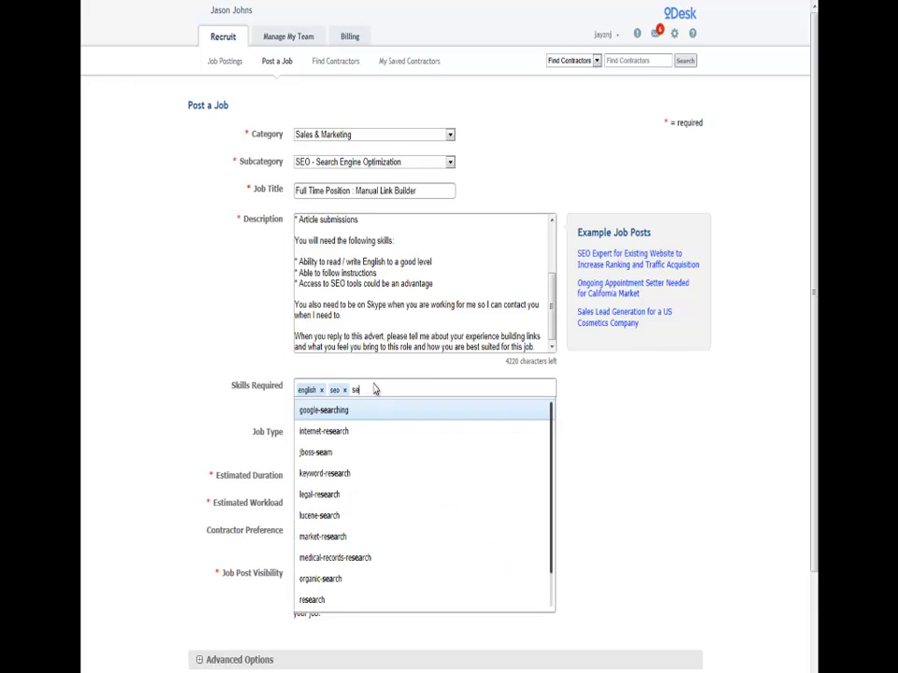
key(BackSpace)
text(ae)
key(BackSpace)
key(BackSpace)
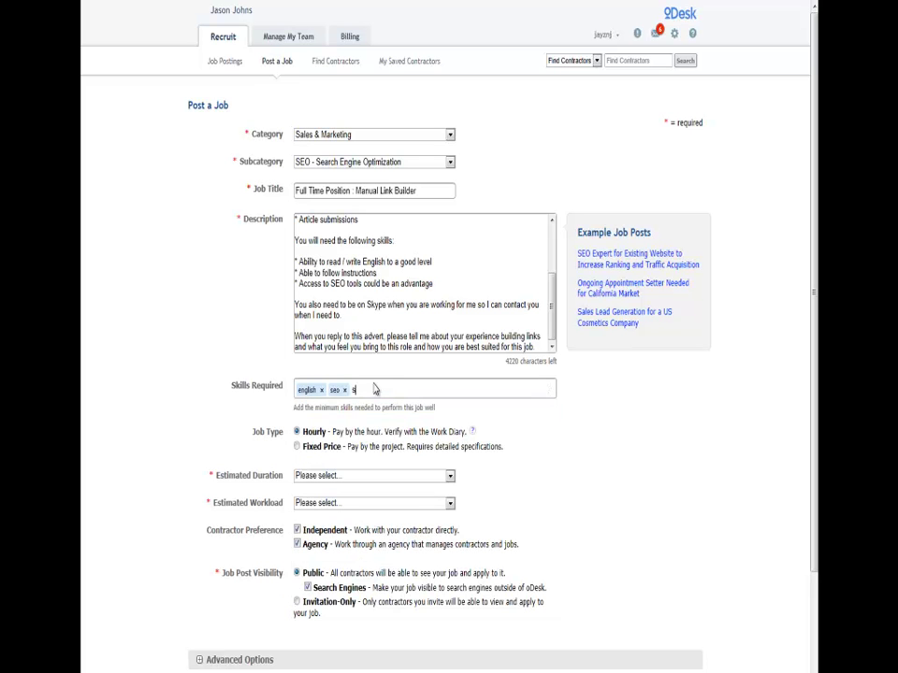
text(earch)
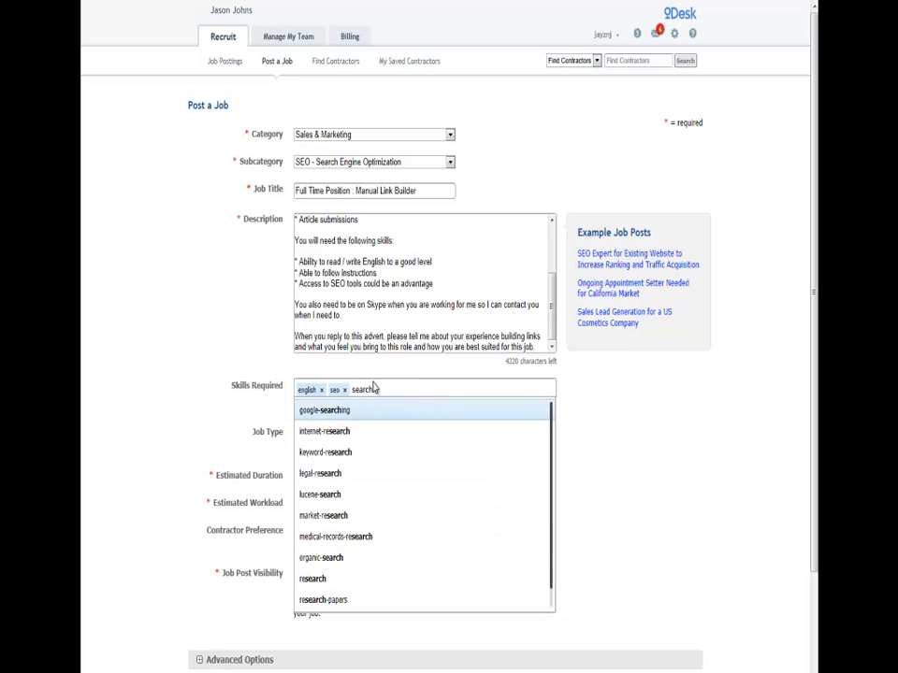
key(BackSpace)
key(BackSpace)
key(BackSpace)
key(BackSpace)
key(BackSpace)
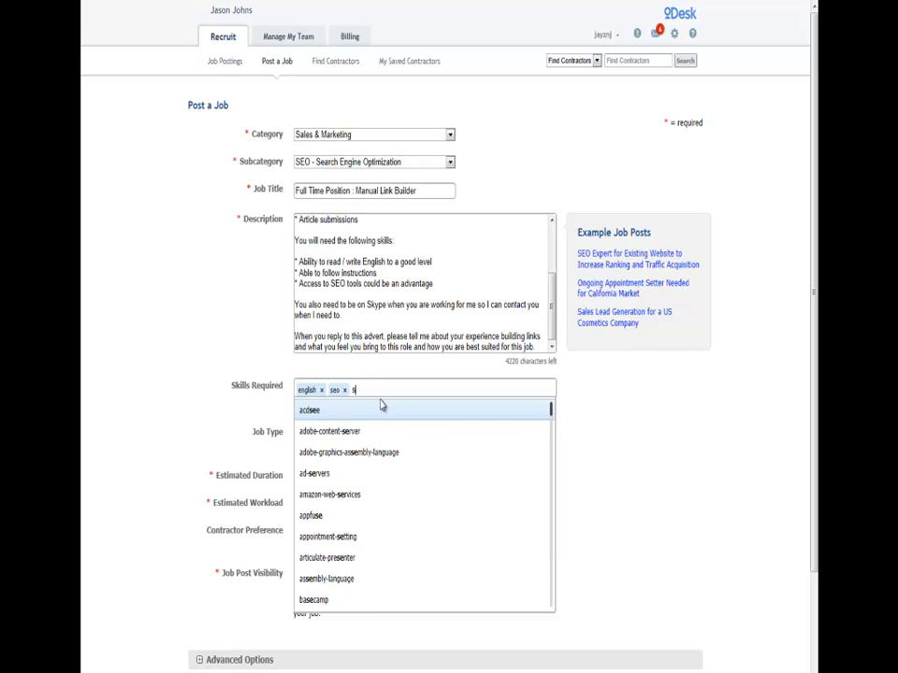
key(BackSpace)
- Add link-building and backlinking to the required skills
text(link)
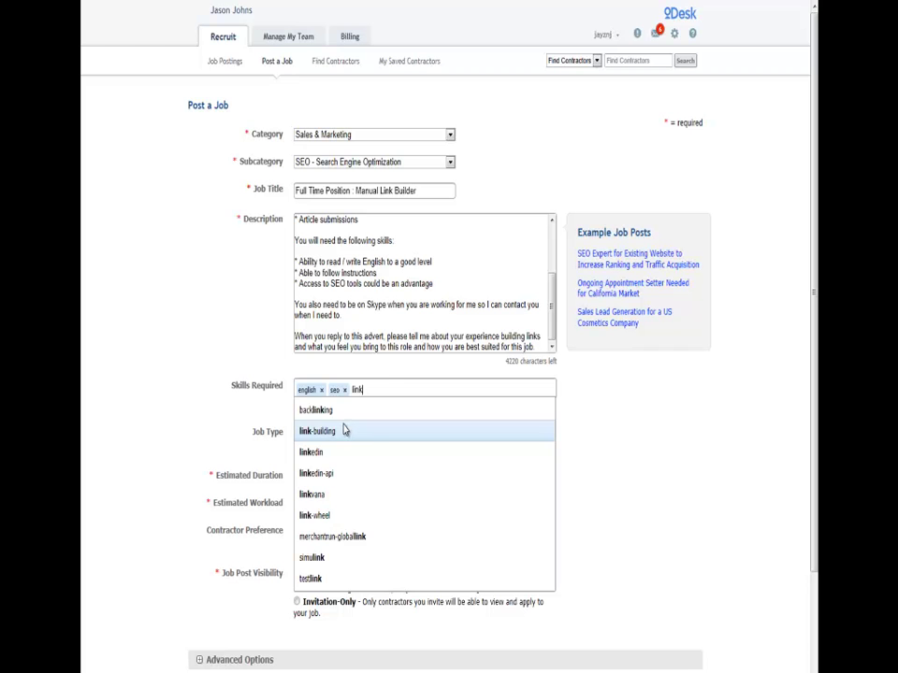
click(345, 430)
text(back)
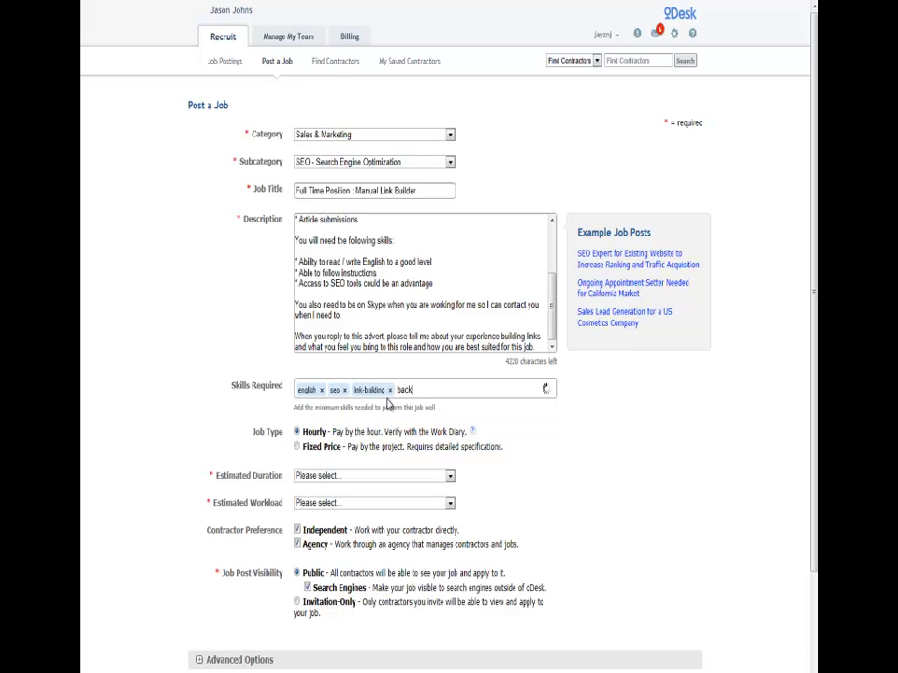
click(349, 432)
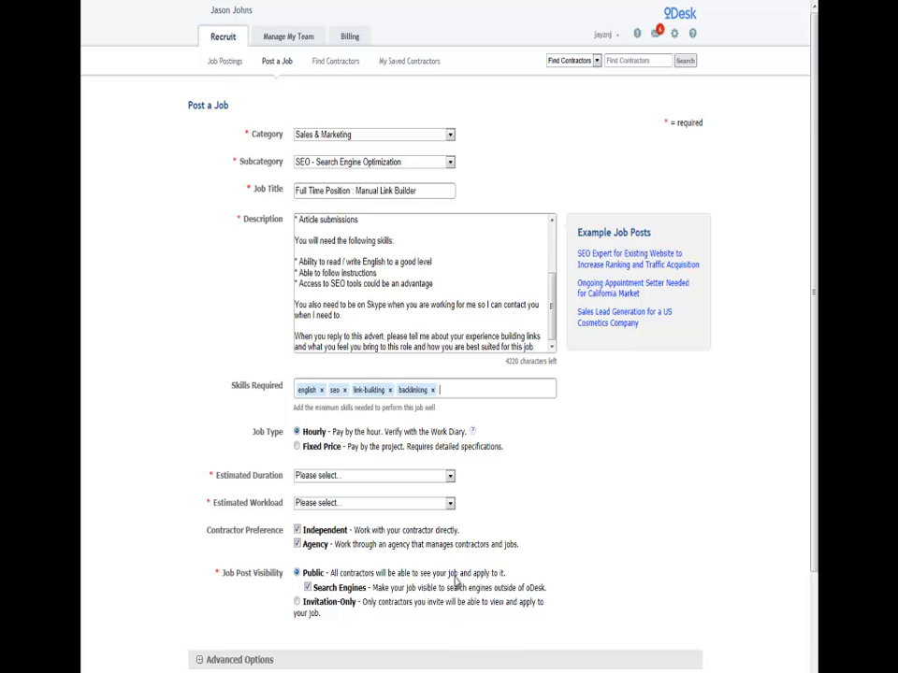
- Set the job's estimated duration to 3 to 6 months
scroll(458, 600, down, 3)
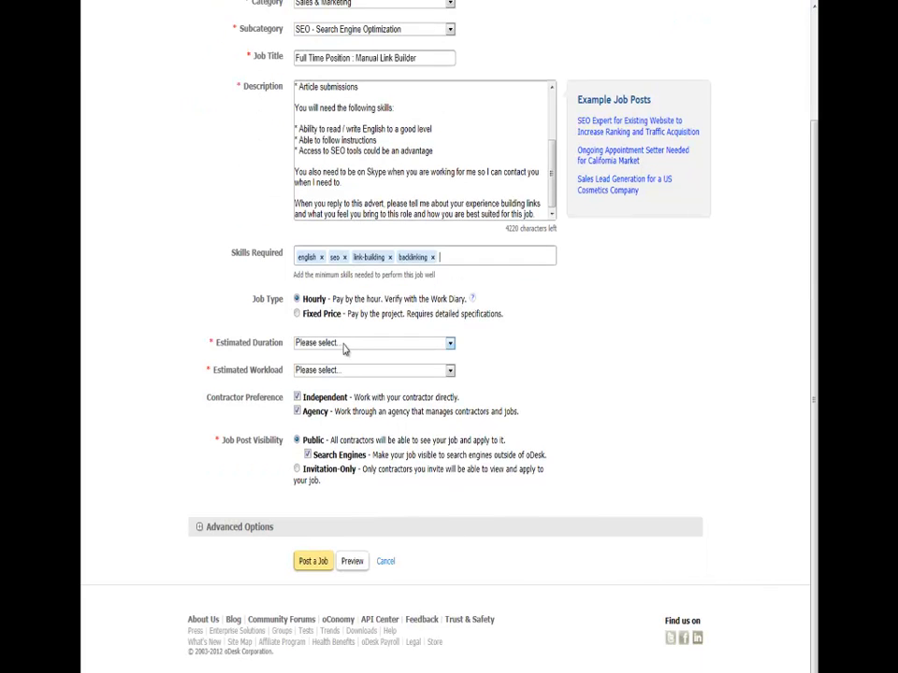
click(401, 346)
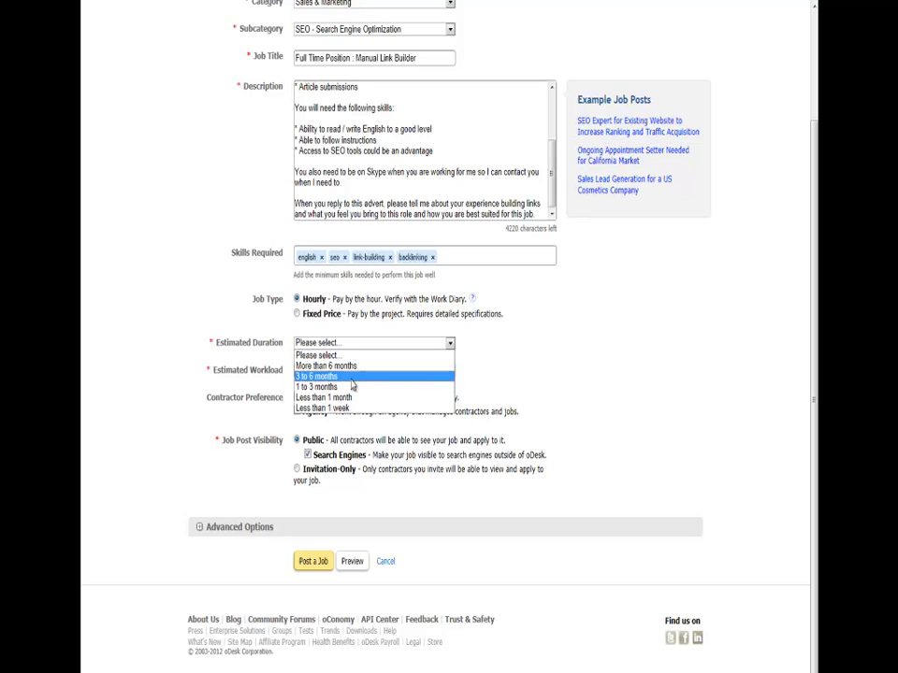
click(358, 376)
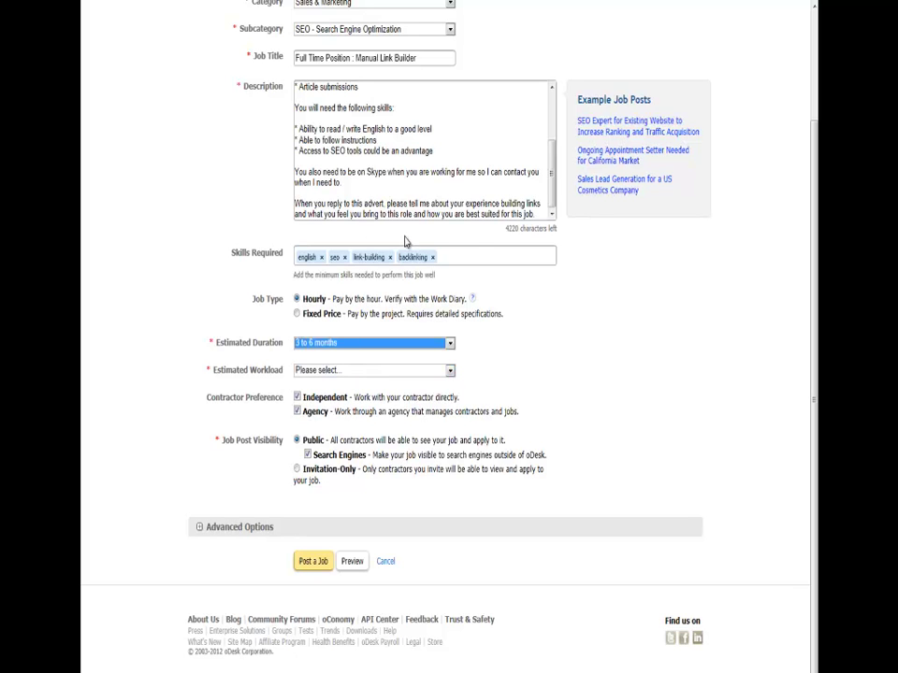
- End the description with the paragraph "I am looking for a 3 month trial and should you be suitable for the role then it will be permanent."
click(539, 212)
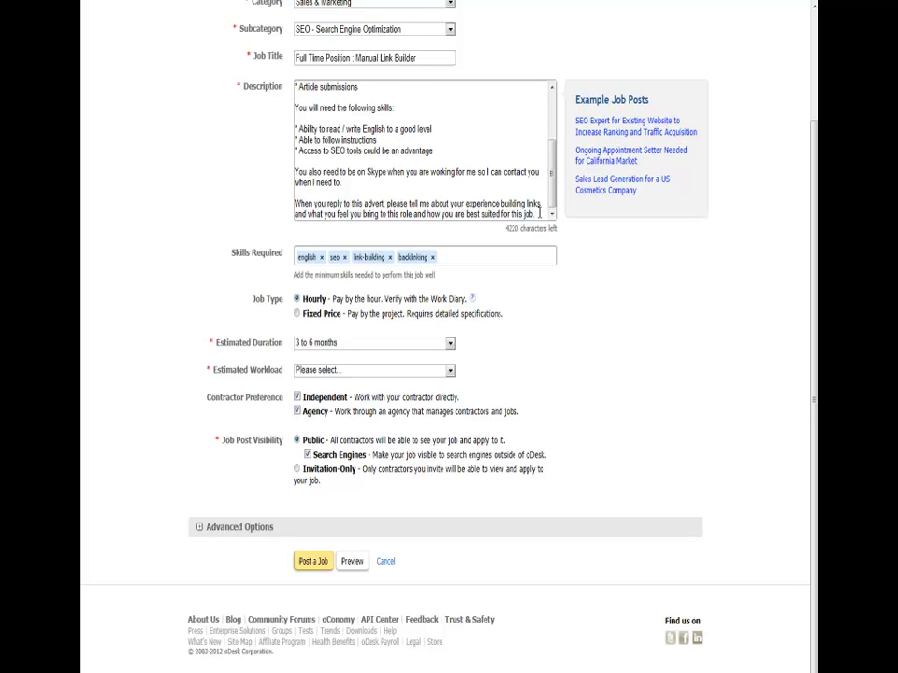
key(Return)
key(Return)
text(I am looking )
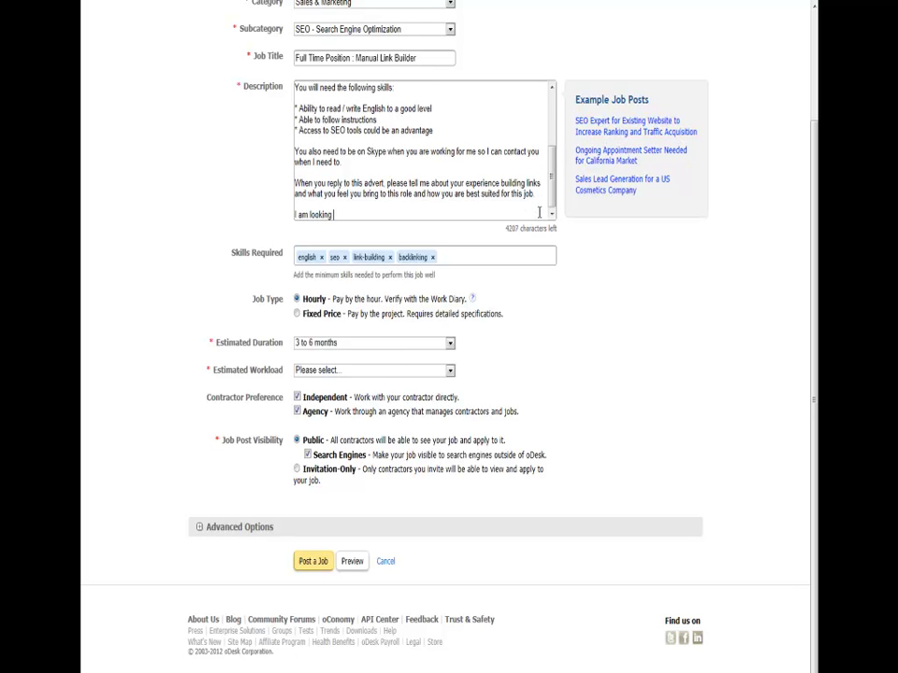
text(for a 3 month trial and should yo)
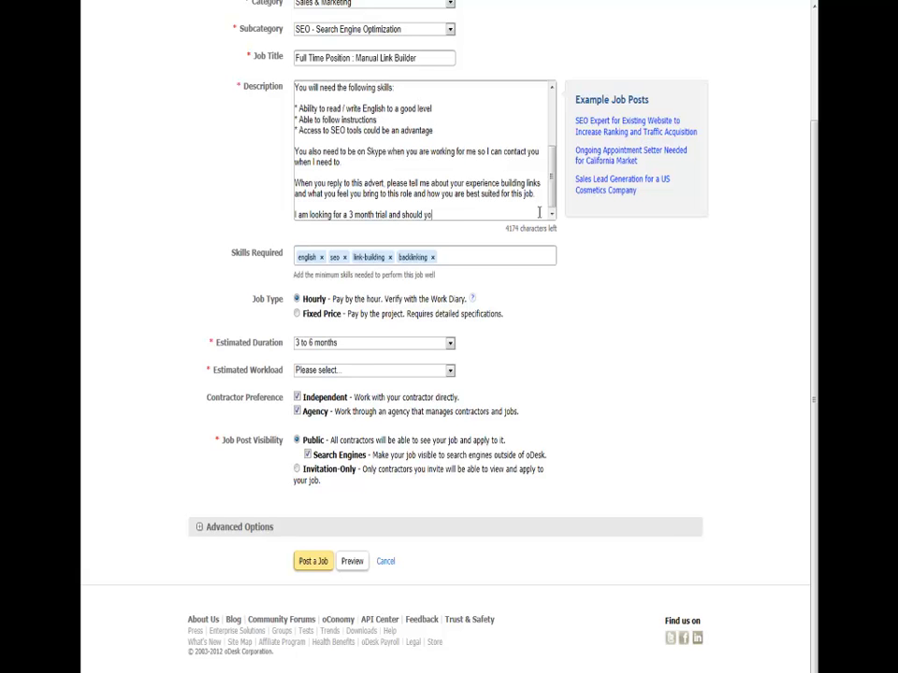
text(u be suitable for the role then it will be permanent)
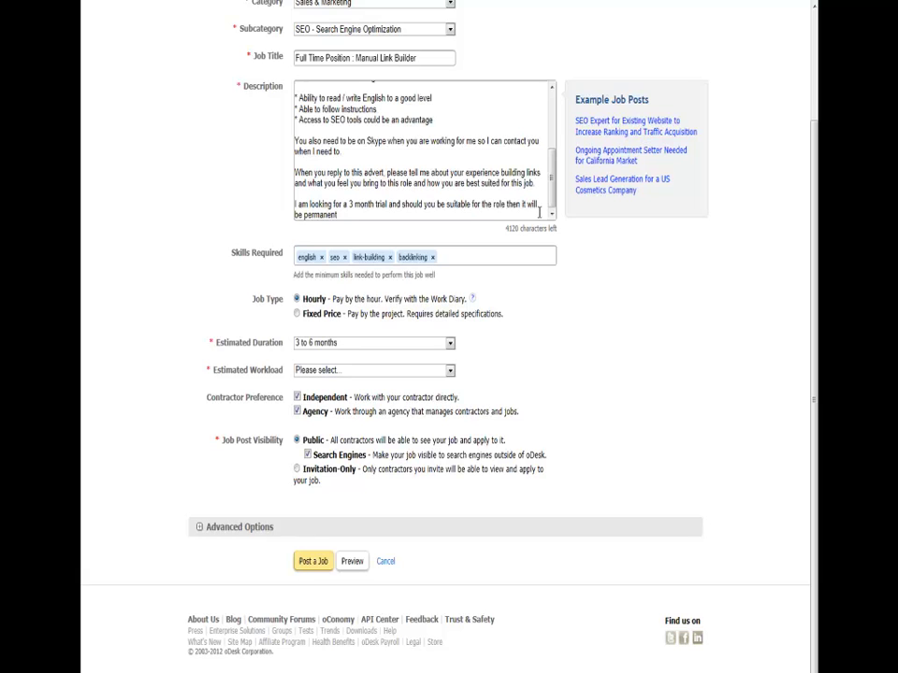
text(.)
- Set the estimated workload to Full-time - 30+ hrs/week and exclude agencies from the contractor preference
click(369, 371)
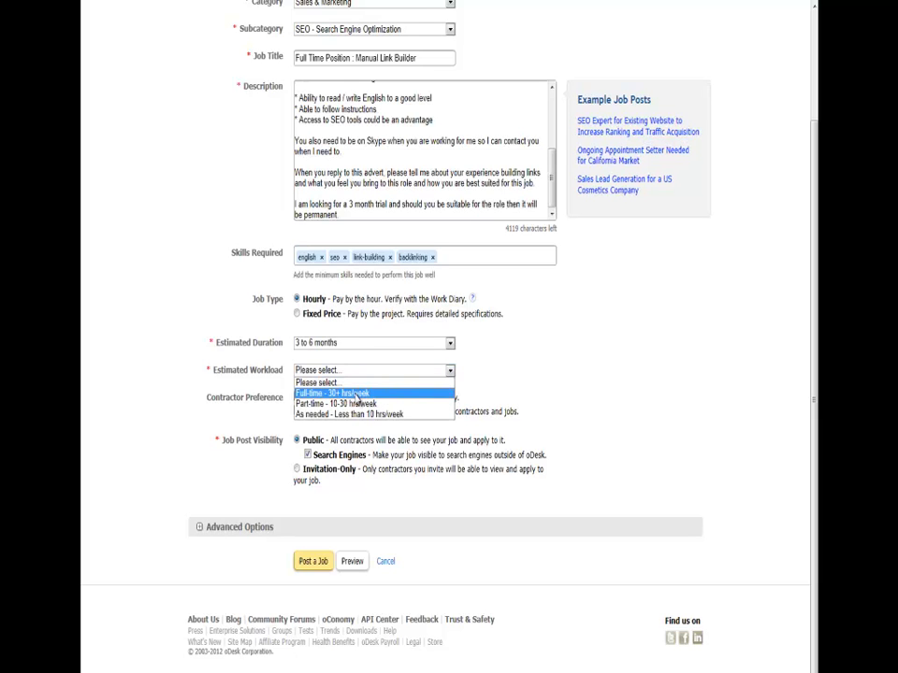
click(356, 398)
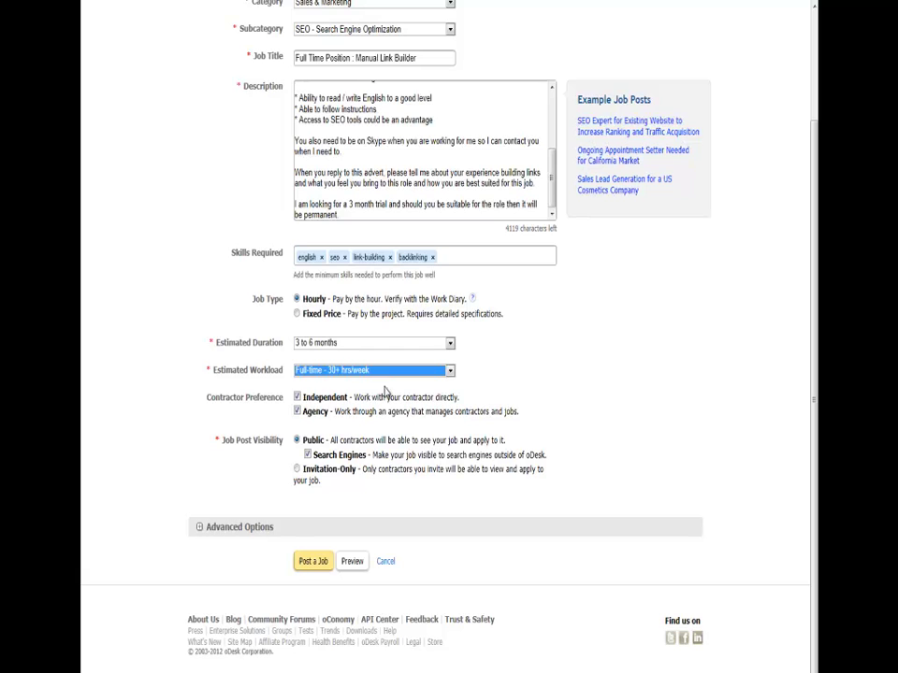
click(297, 412)
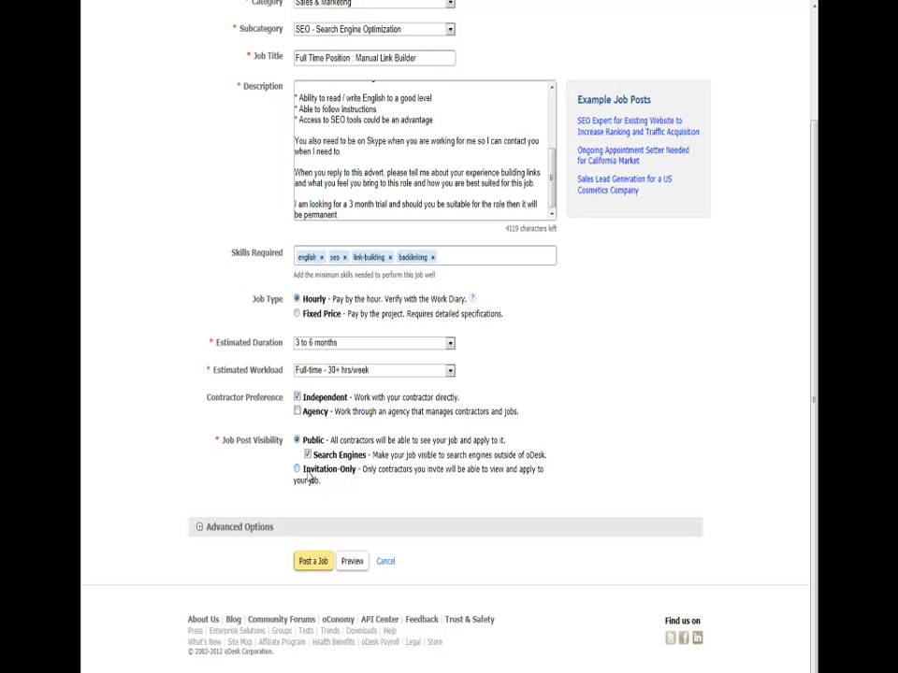
- Expand the advanced options and set the preferred feedback score to At least 4
click(201, 529)
scroll(272, 493, down, 3)
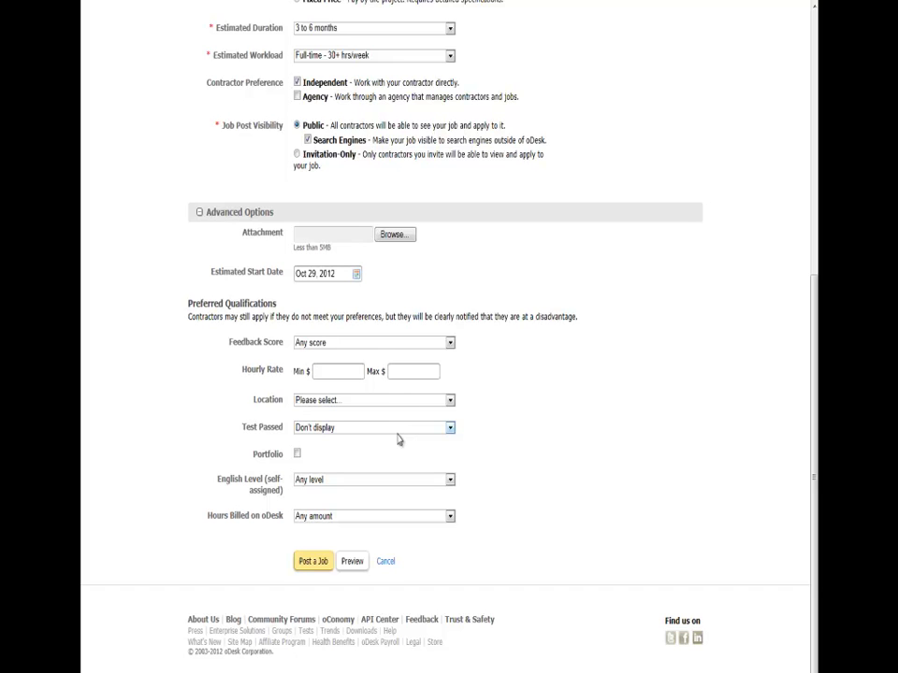
click(331, 348)
click(332, 388)
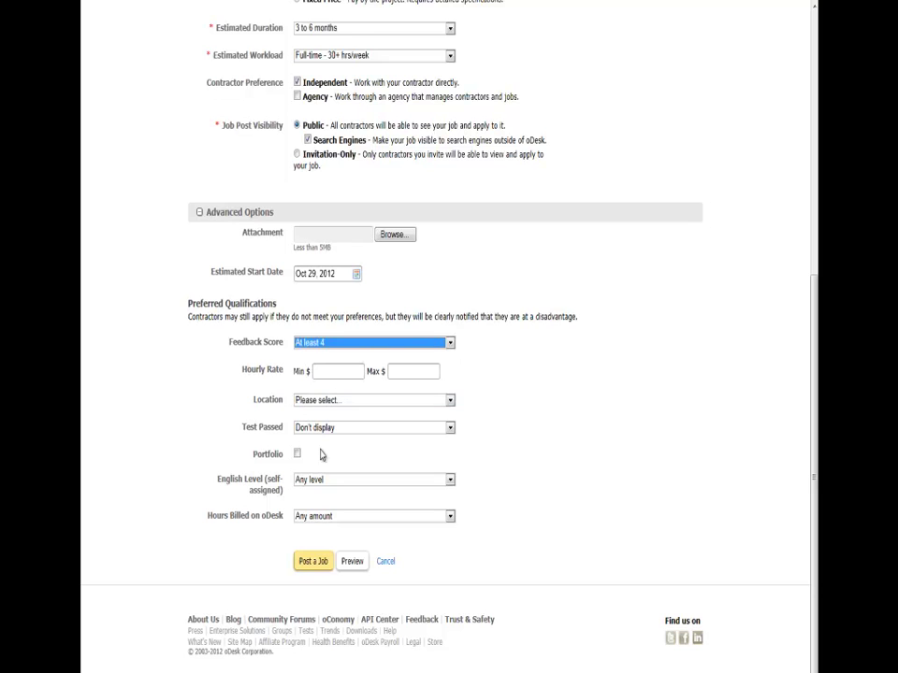
- Look through the available location and passed-test options in the preferred qualifications without choosing any
click(336, 401)
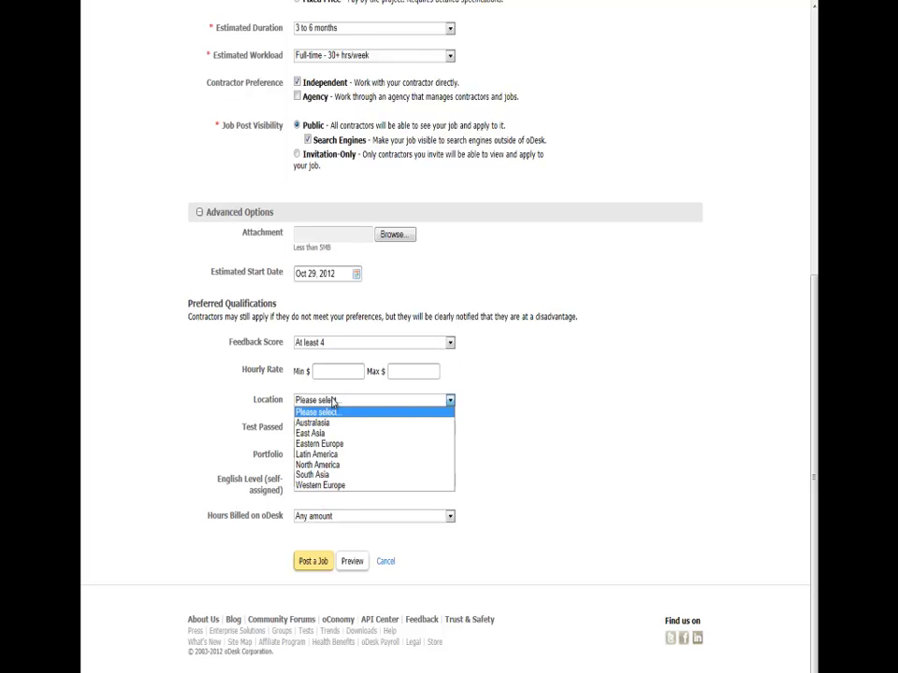
click(251, 419)
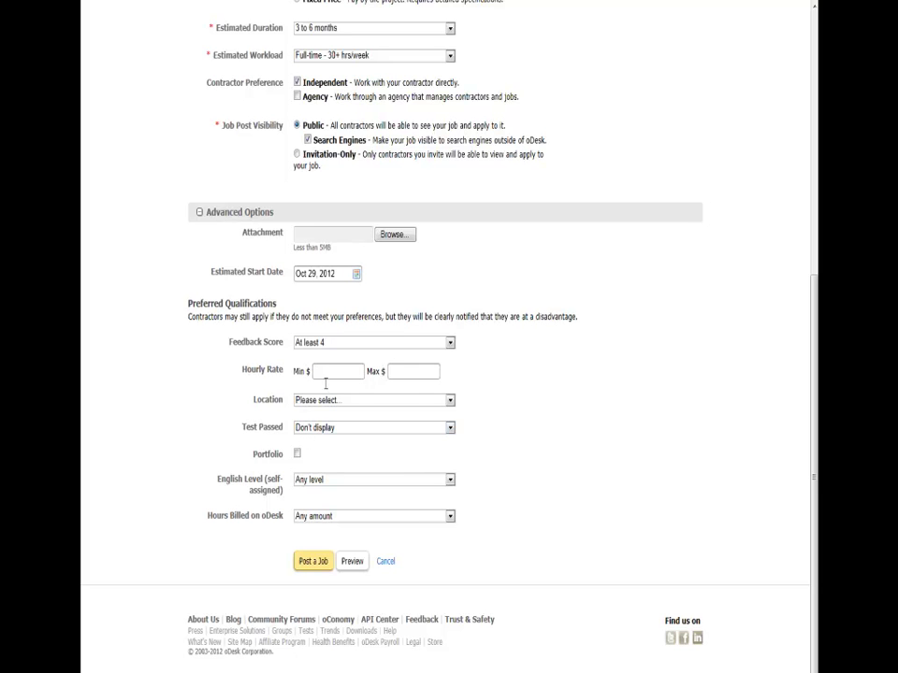
click(324, 428)
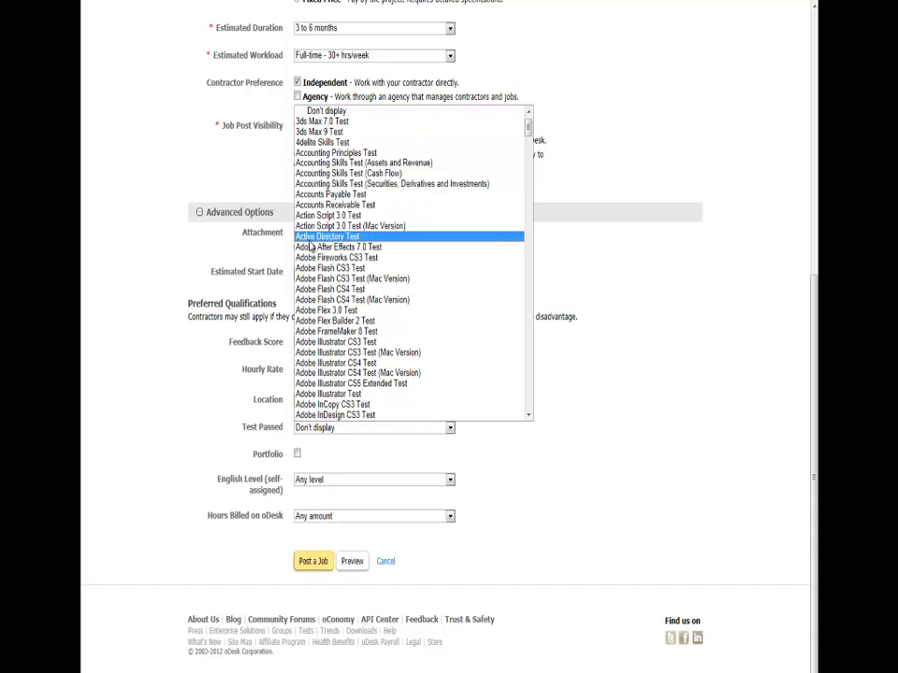
click(301, 455)
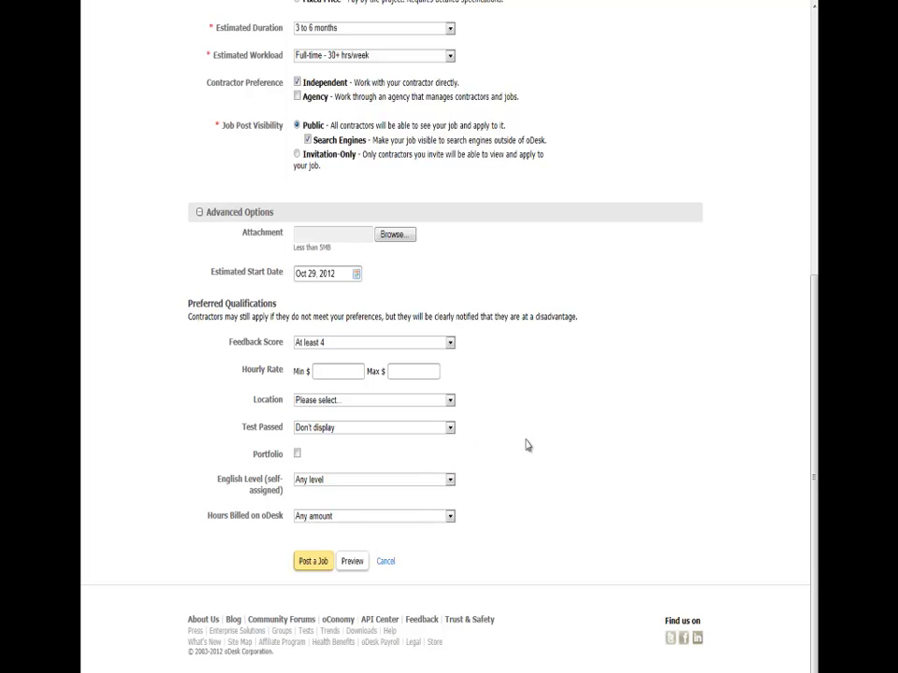
- Append "state your hourly rate in your application." to the description's last paragraph about the 3 month trial
scroll(526, 446, up, 5)
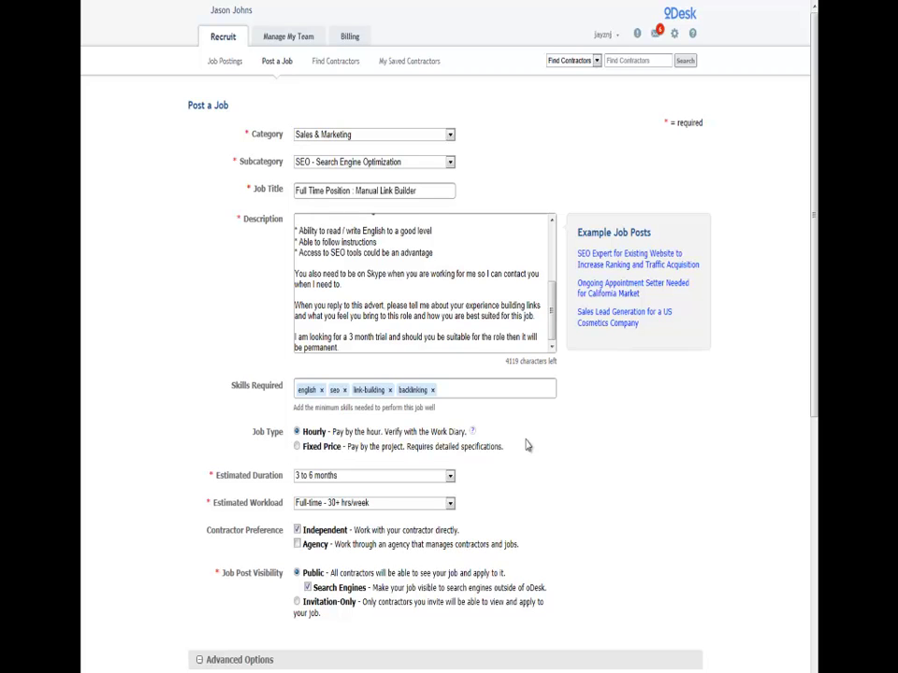
click(392, 348)
text(state y)
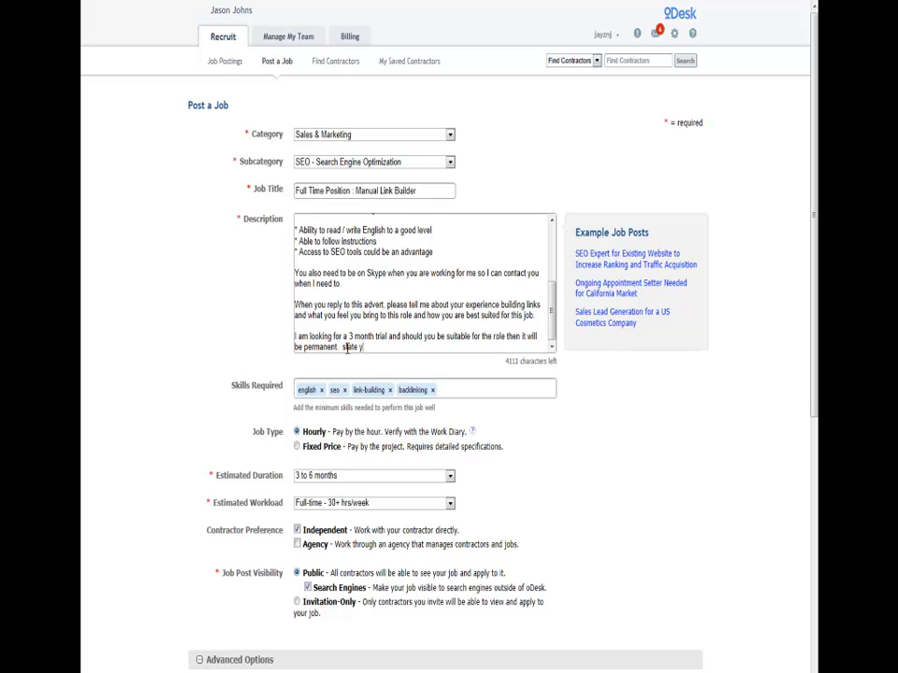
text(our hourly rate in your application.)
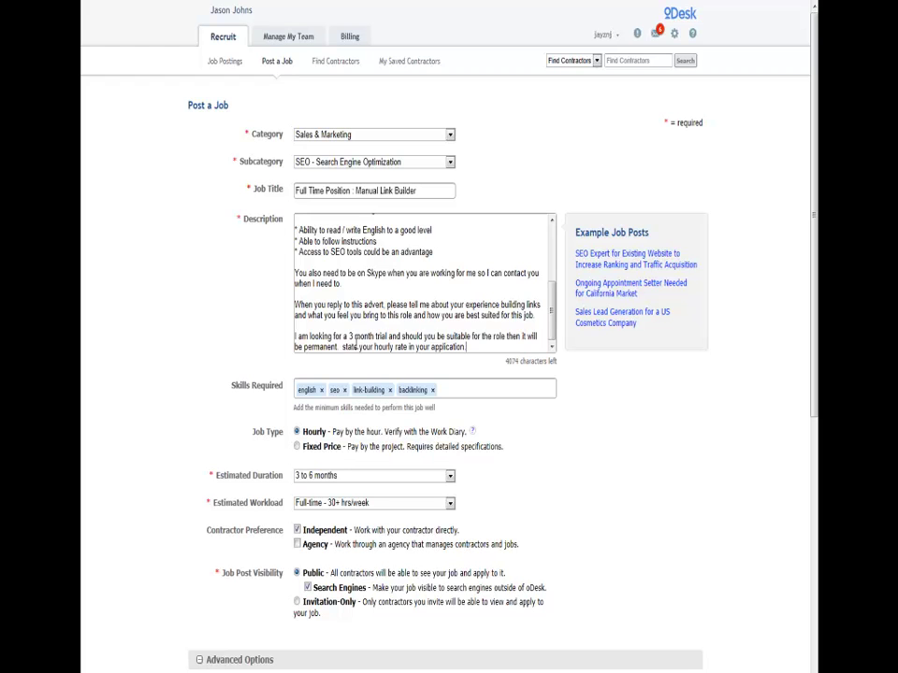
- Review the start of the description and select the words "Blue Apples" in its first line
scroll(421, 281, up, 10)
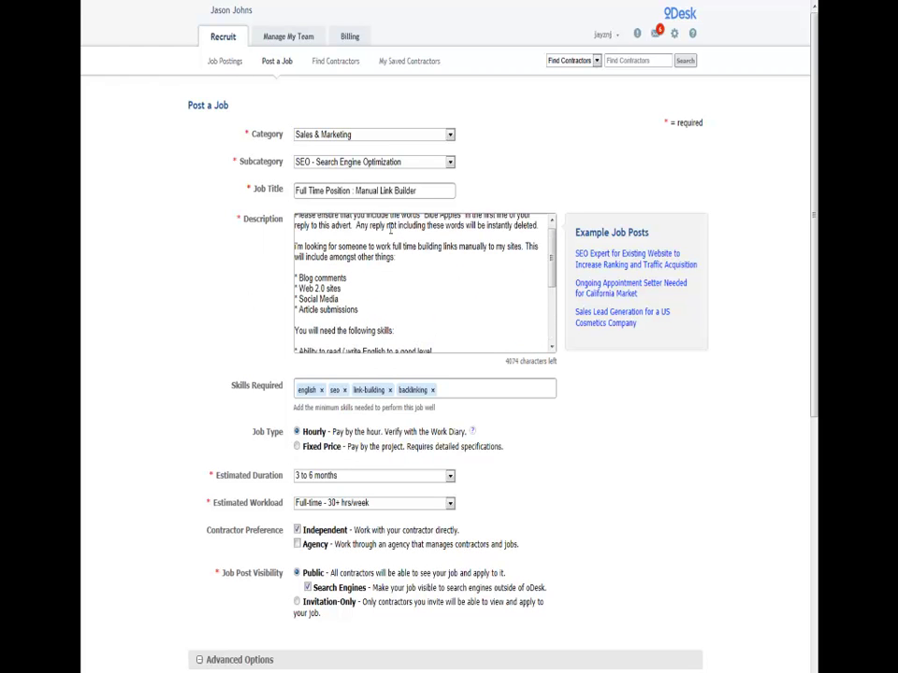
scroll(413, 217, up, 1)
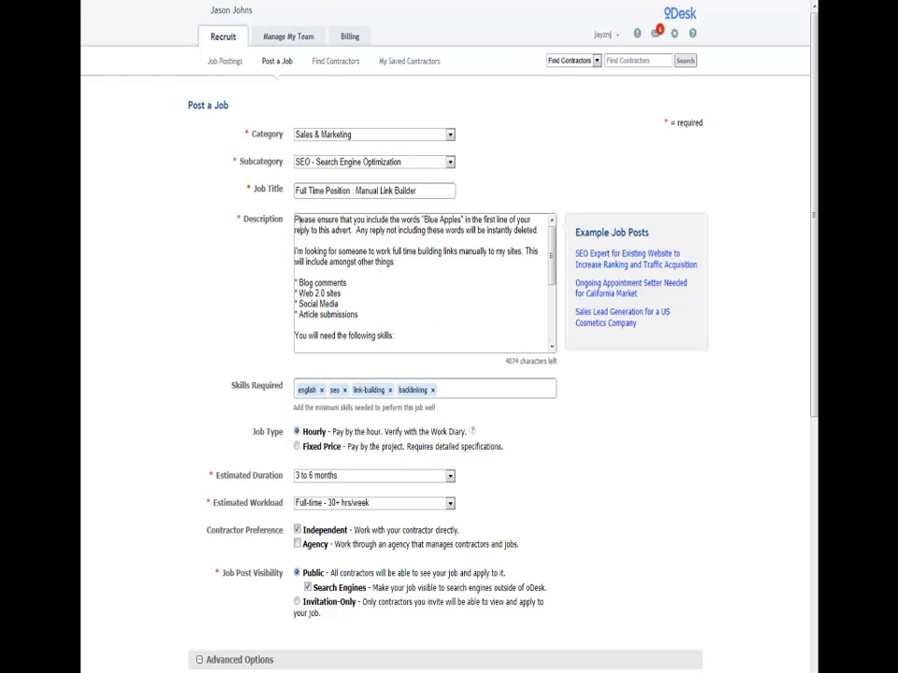
double_click(432, 221)
drag(437, 224, 461, 221)
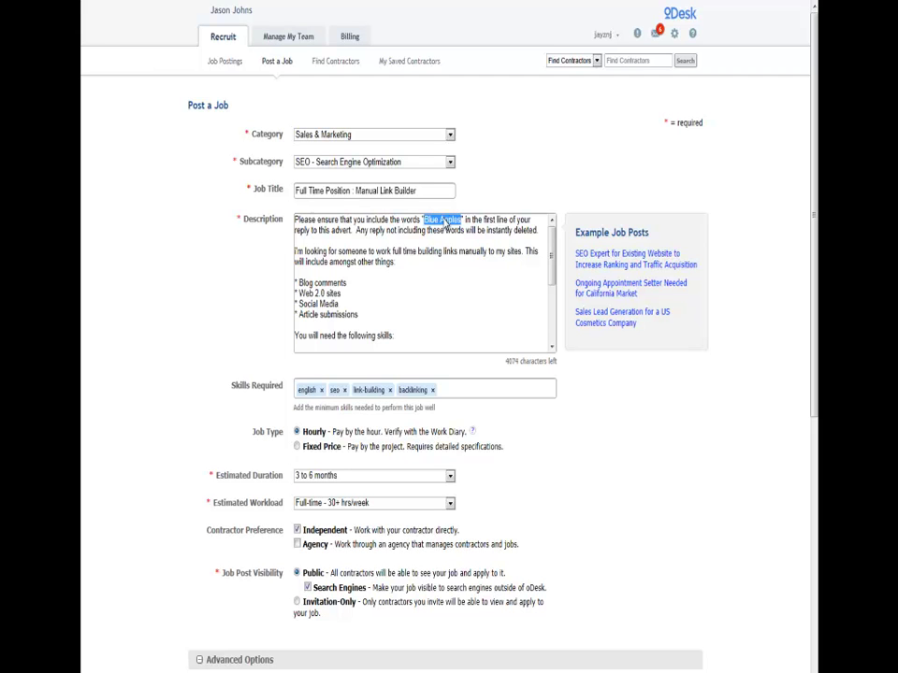